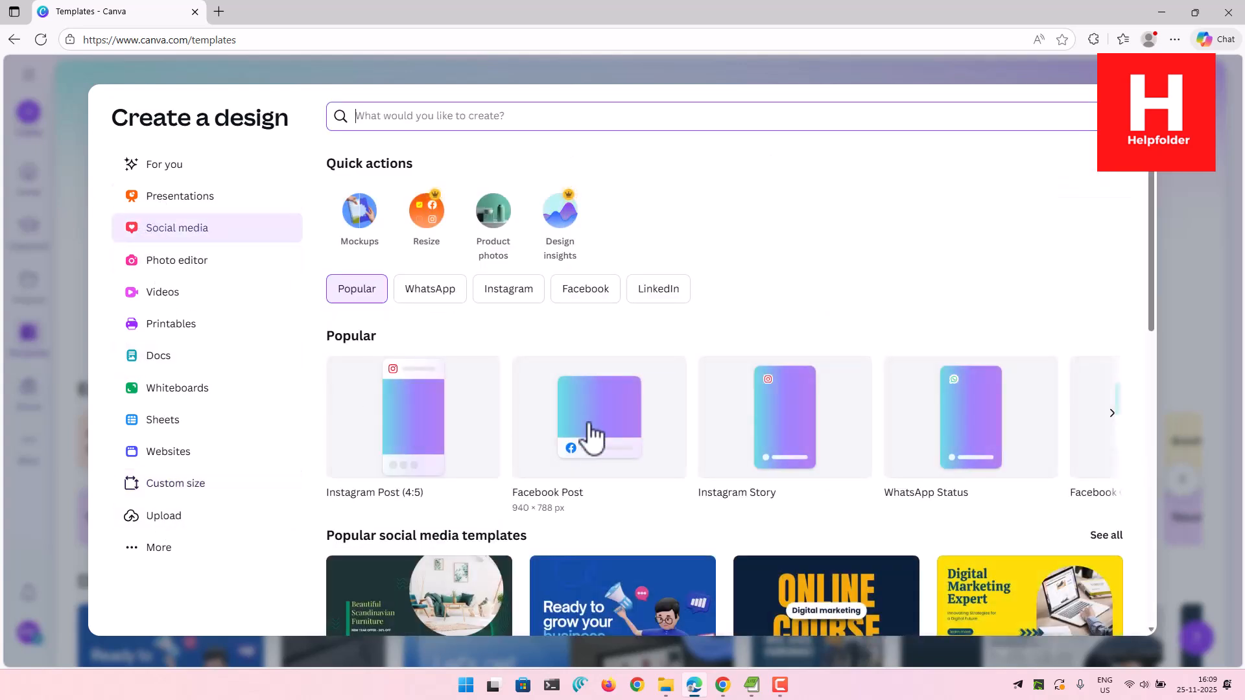
Create a blank Facebook Post design and dismiss the template suggestions
{"action": "left_click", "coordinate": [592, 439]}
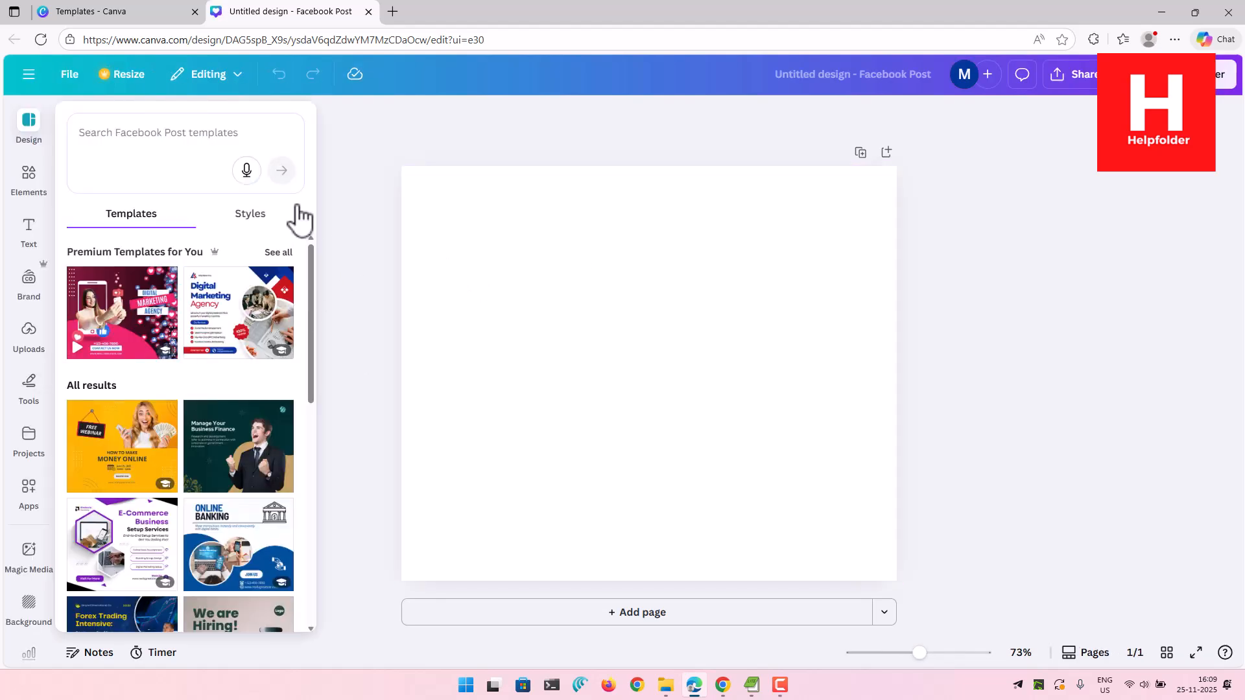
{"action": "left_click", "coordinate": [351, 368]}
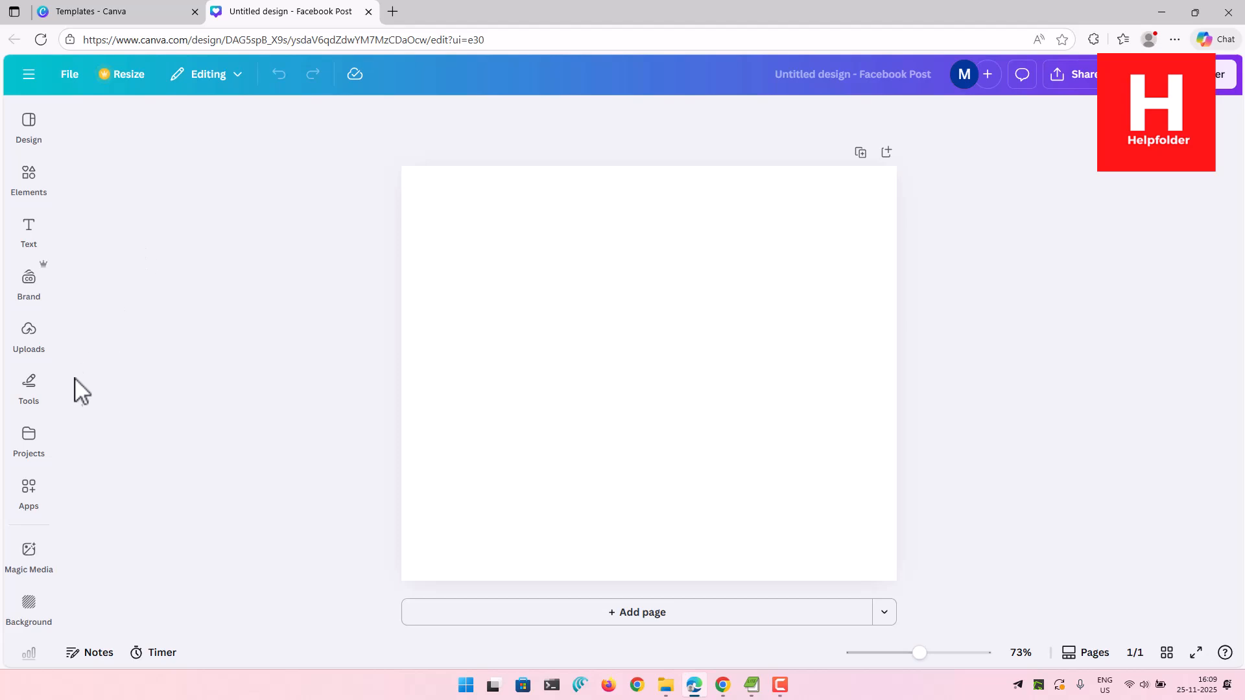
Search the Canva apps for Calendar Maker and open the Calendar Builder app
{"action": "left_click", "coordinate": [34, 497]}
{"action": "left_click", "coordinate": [126, 127]}
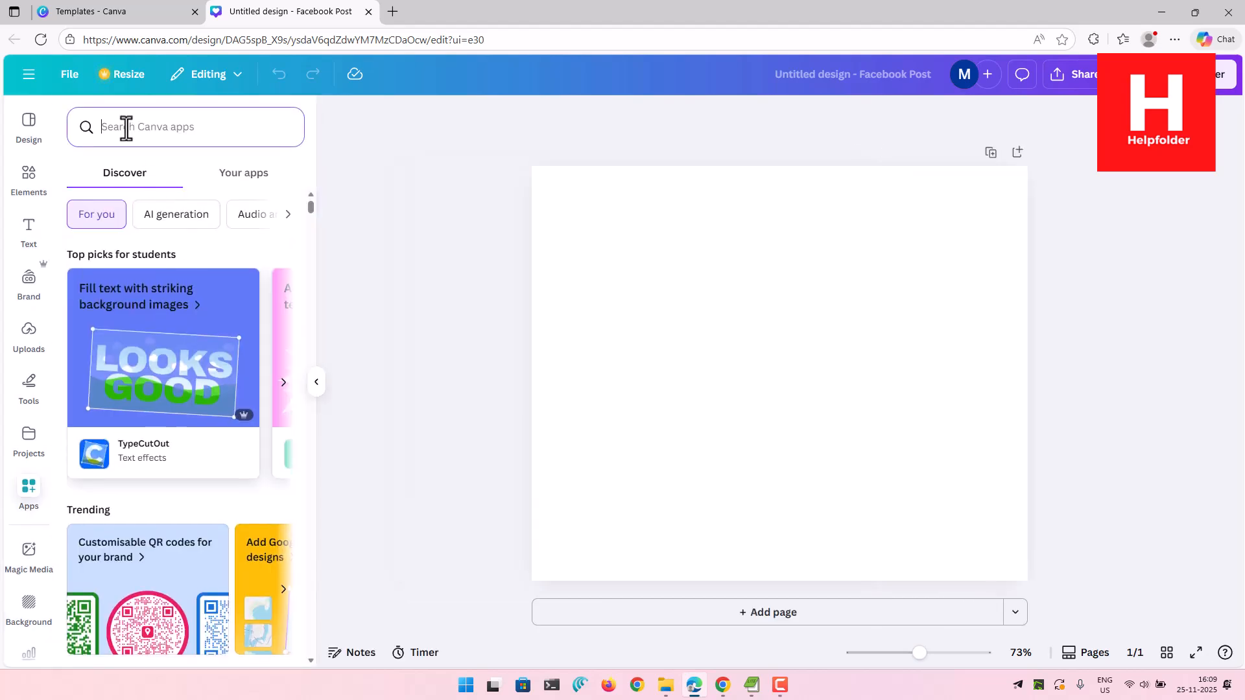
{"action": "type", "text": "calendar Maker"}
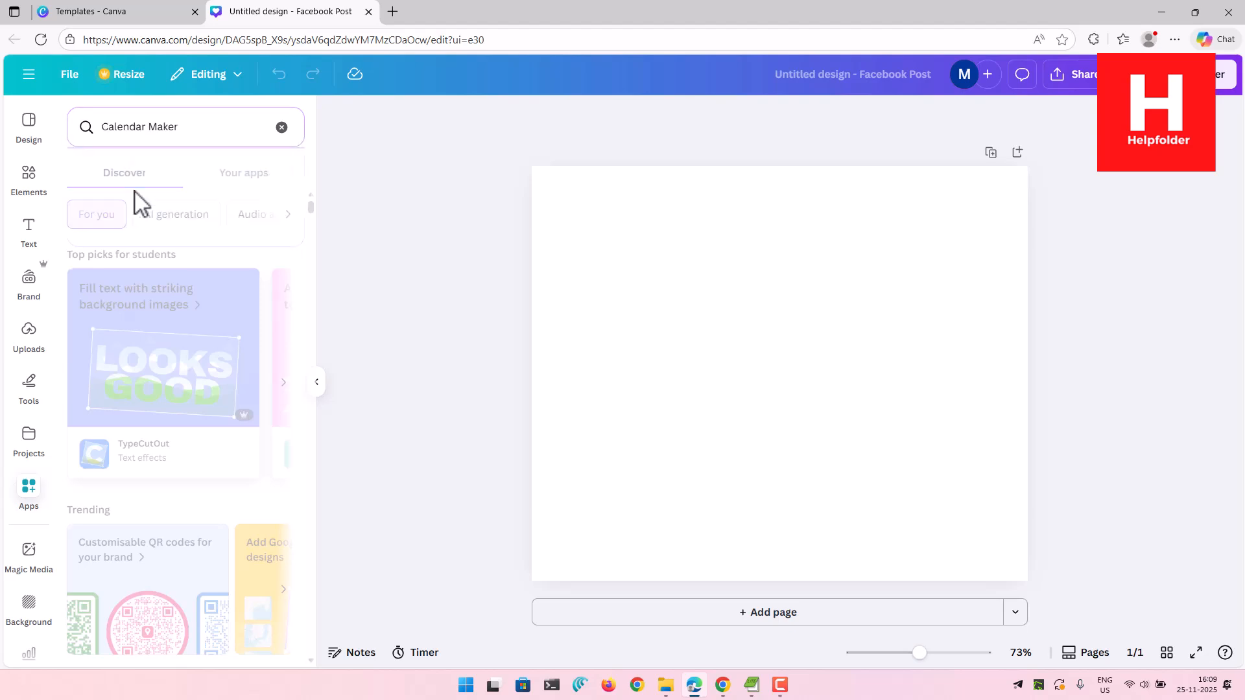
{"action": "left_click", "coordinate": [138, 195]}
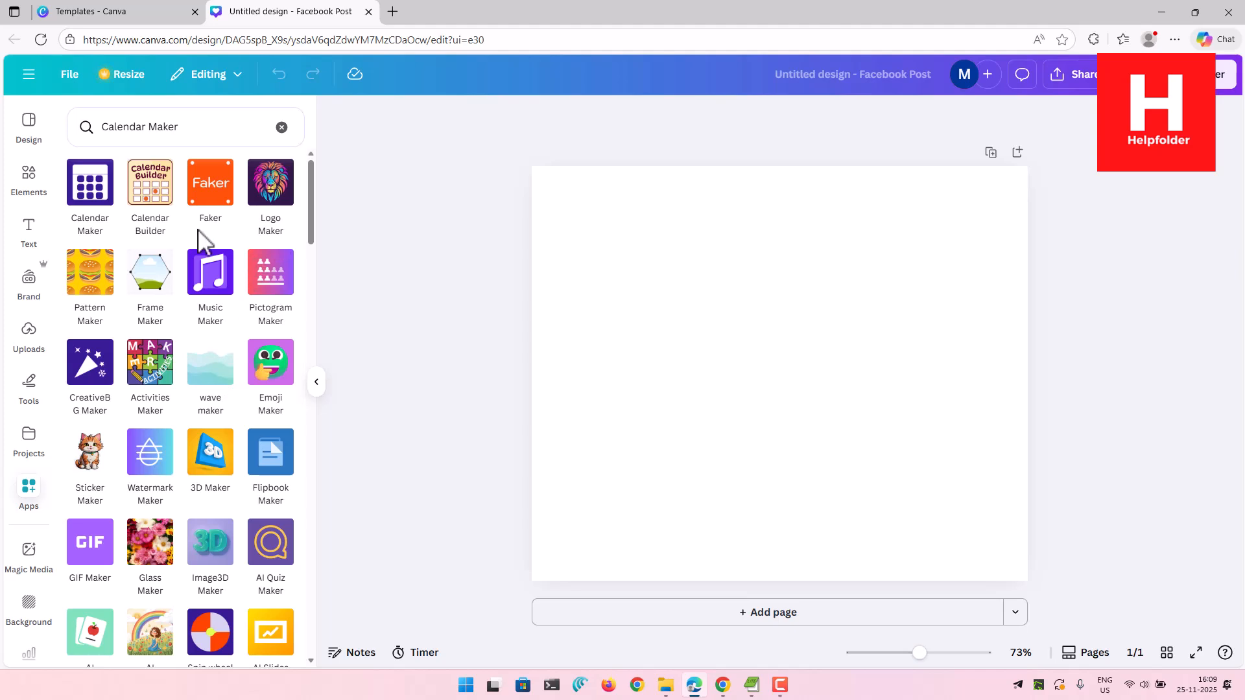
{"action": "left_click", "coordinate": [154, 199]}
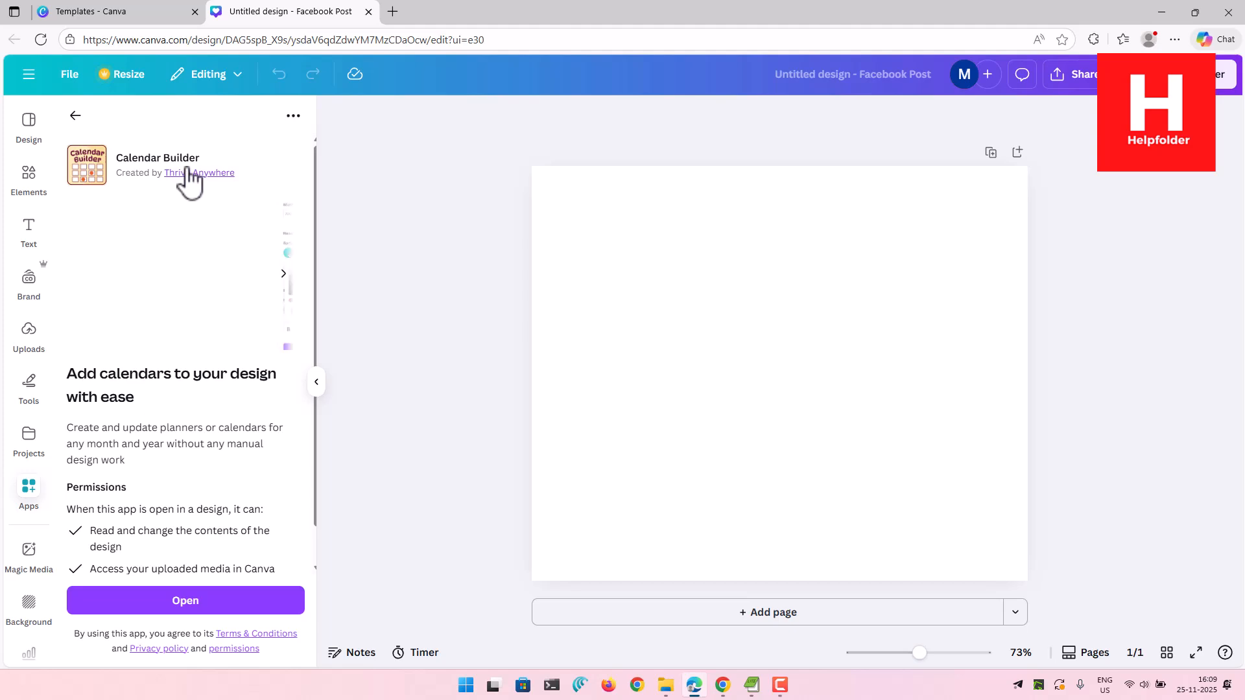
{"action": "left_click", "coordinate": [195, 602]}
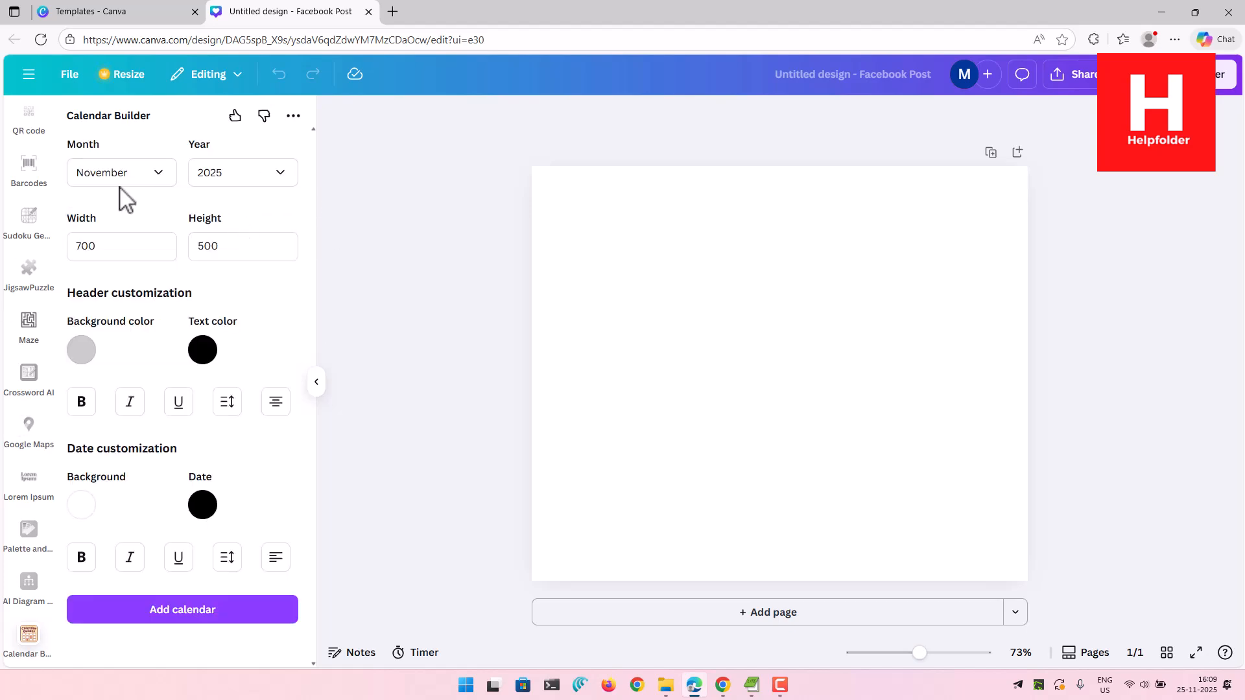
Set the calendar's month to December and its year to 2026
{"action": "left_click", "coordinate": [159, 184]}
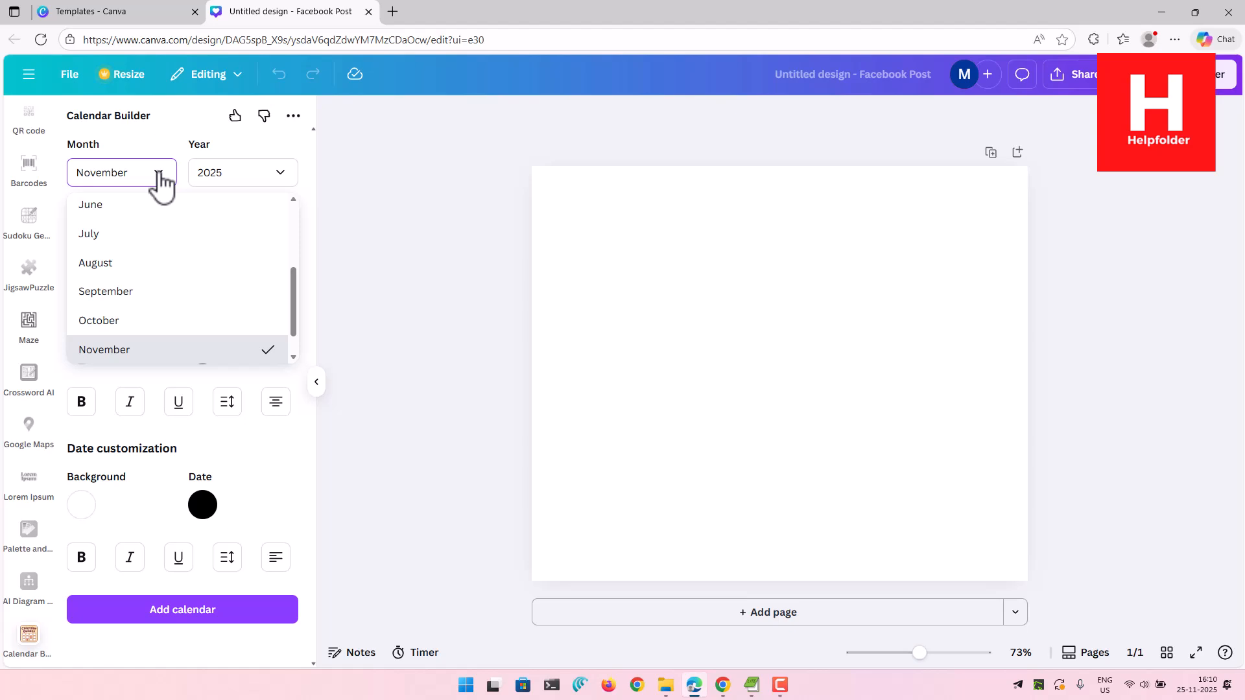
{"action": "scroll", "coordinate": [131, 350], "scroll_direction": "down", "scroll_amount": 1}
{"action": "left_click", "coordinate": [125, 350]}
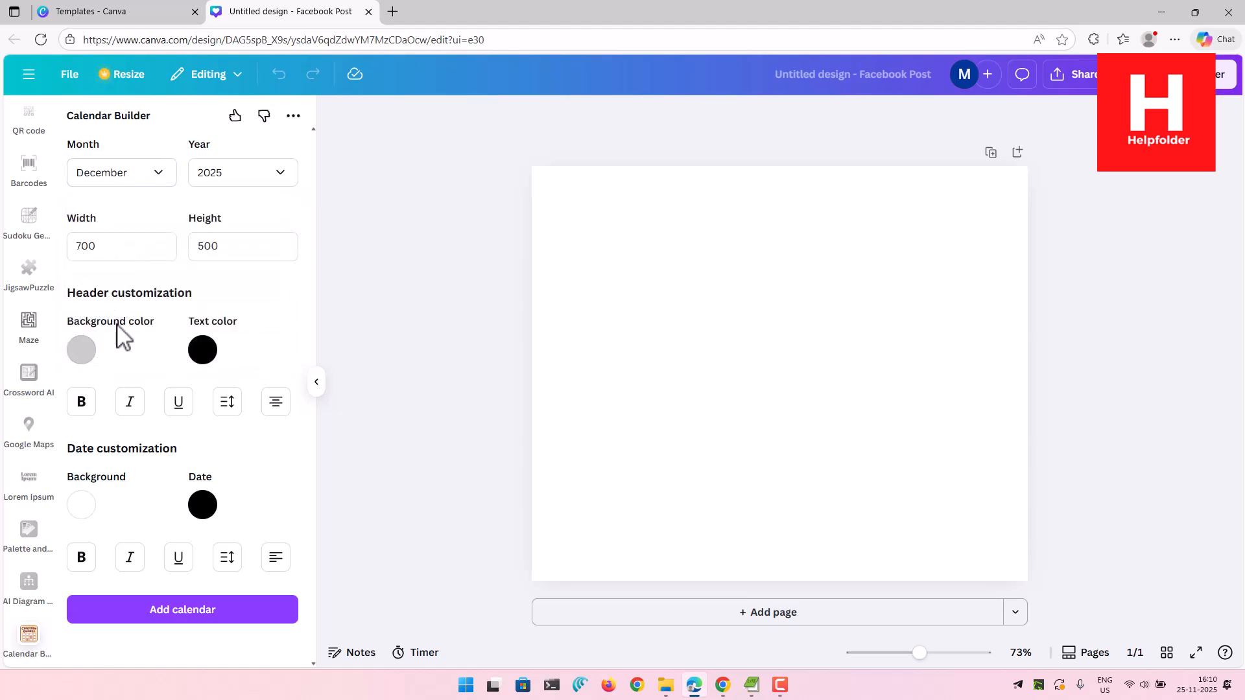
{"action": "left_click", "coordinate": [230, 181]}
{"action": "scroll", "coordinate": [206, 249], "scroll_direction": "down", "scroll_amount": 2}
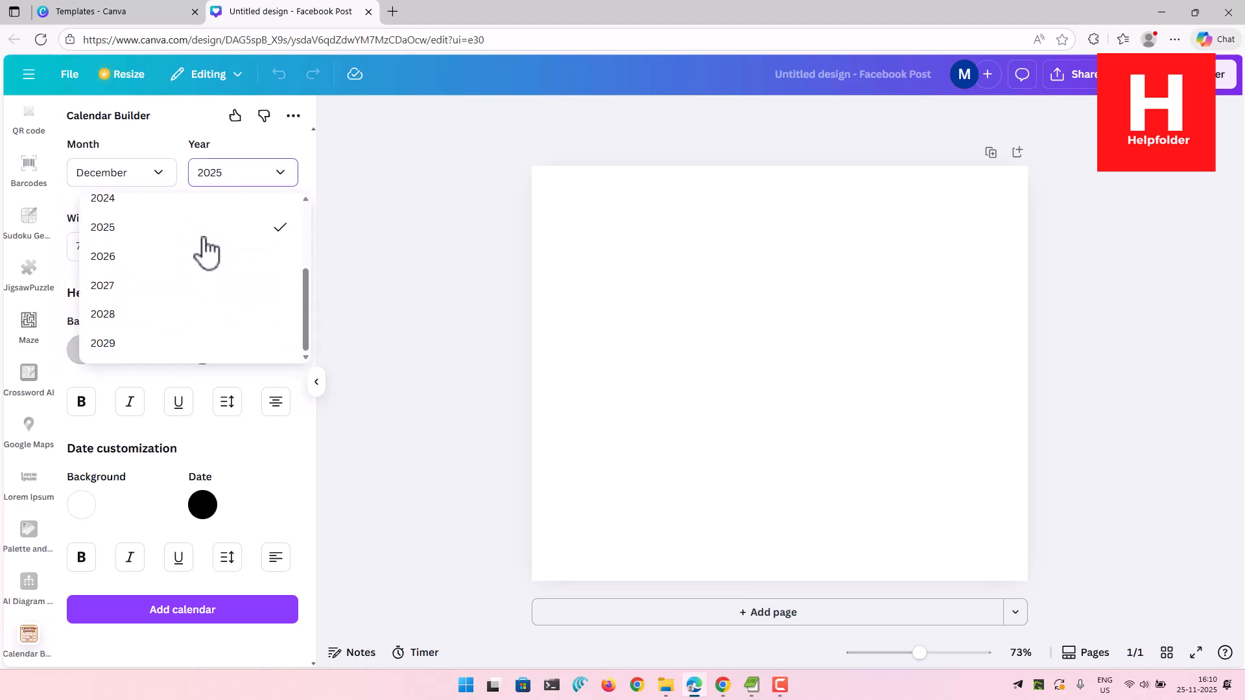
{"action": "left_click", "coordinate": [126, 257]}
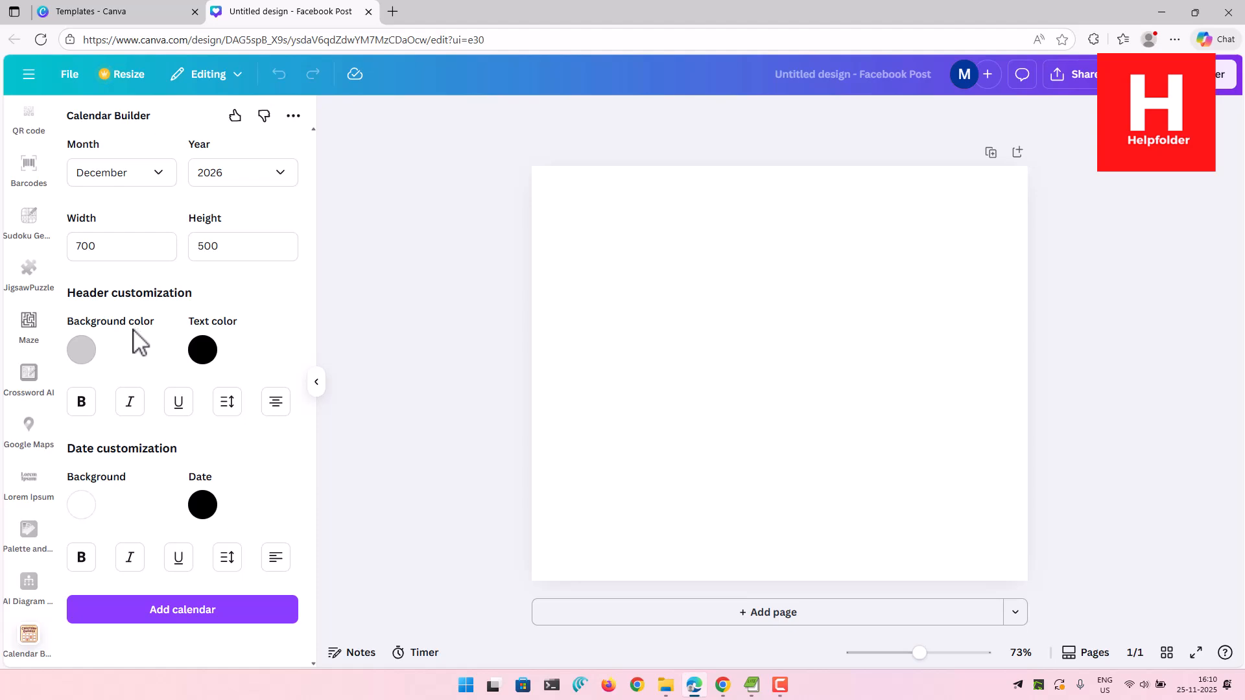
Search the web for "color palette" and open the pink, mint and light blue palette on Color Hunt
{"action": "left_click", "coordinate": [83, 354]}
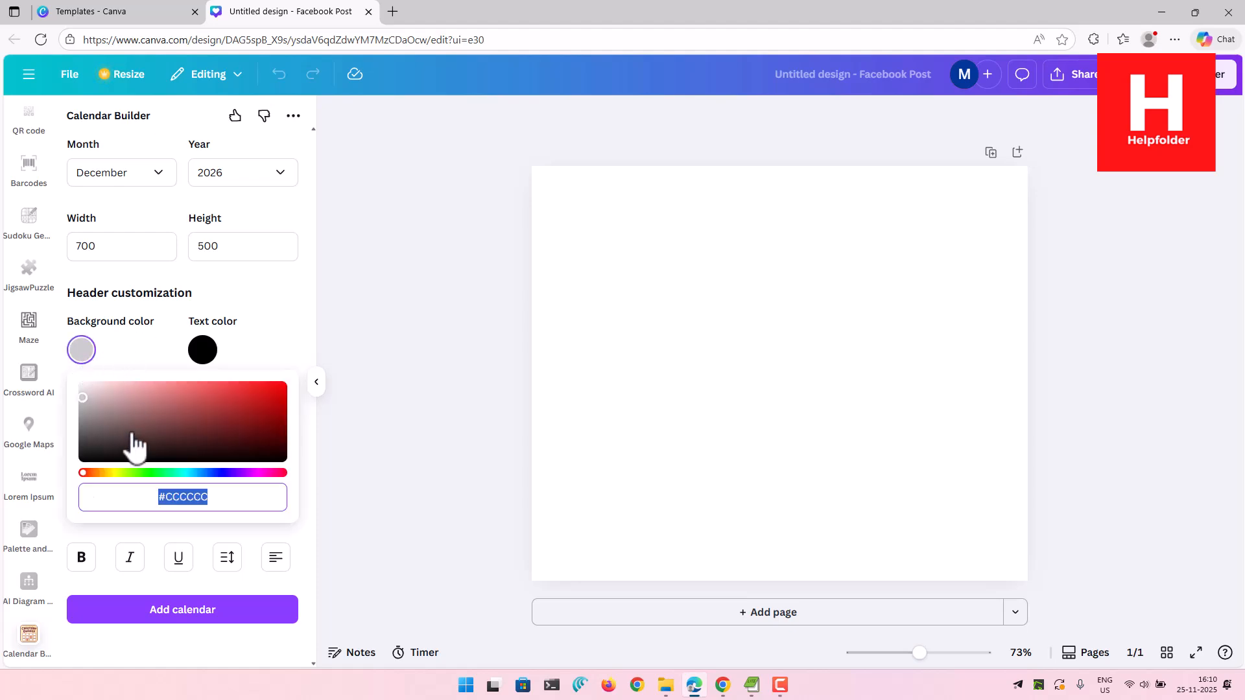
{"action": "left_click", "coordinate": [393, 11]}
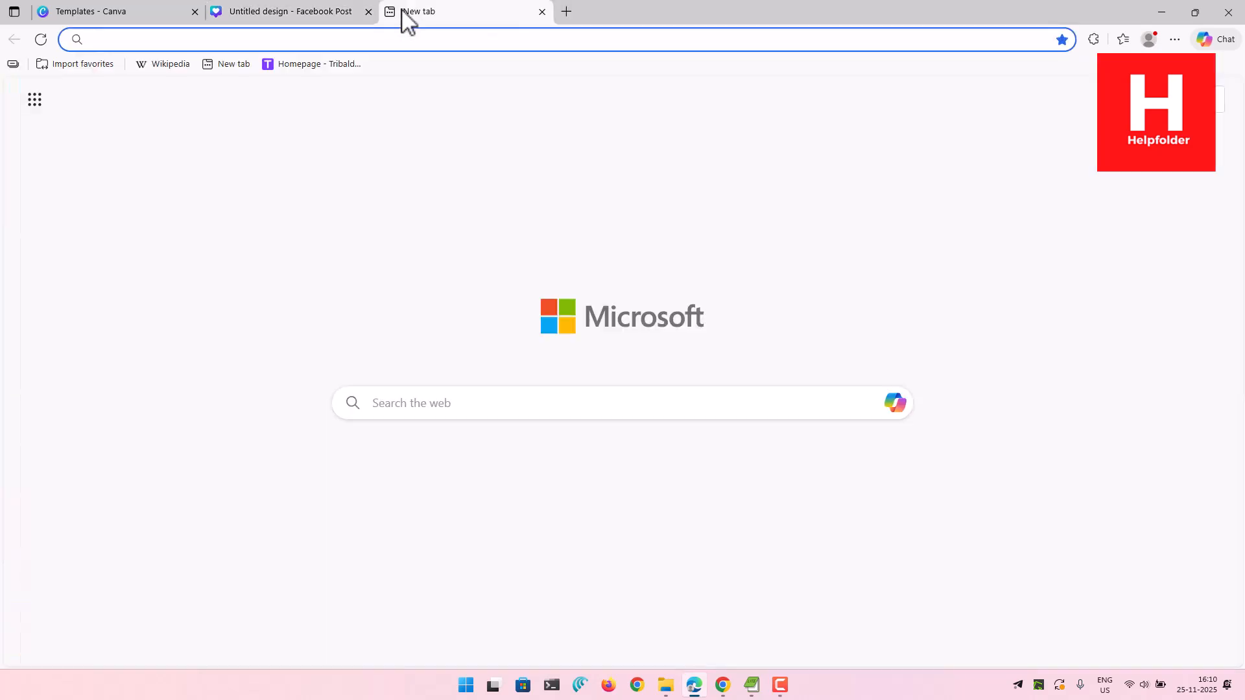
{"action": "type", "text": "color pal"}
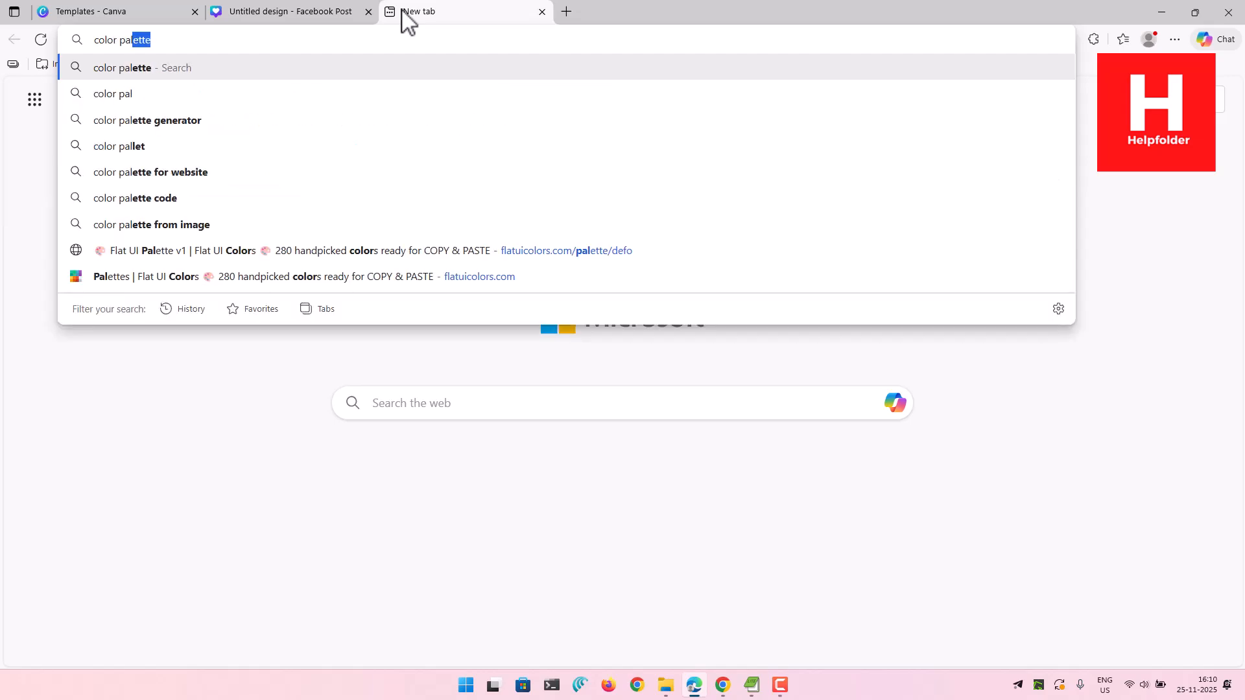
{"action": "key", "text": "Return"}
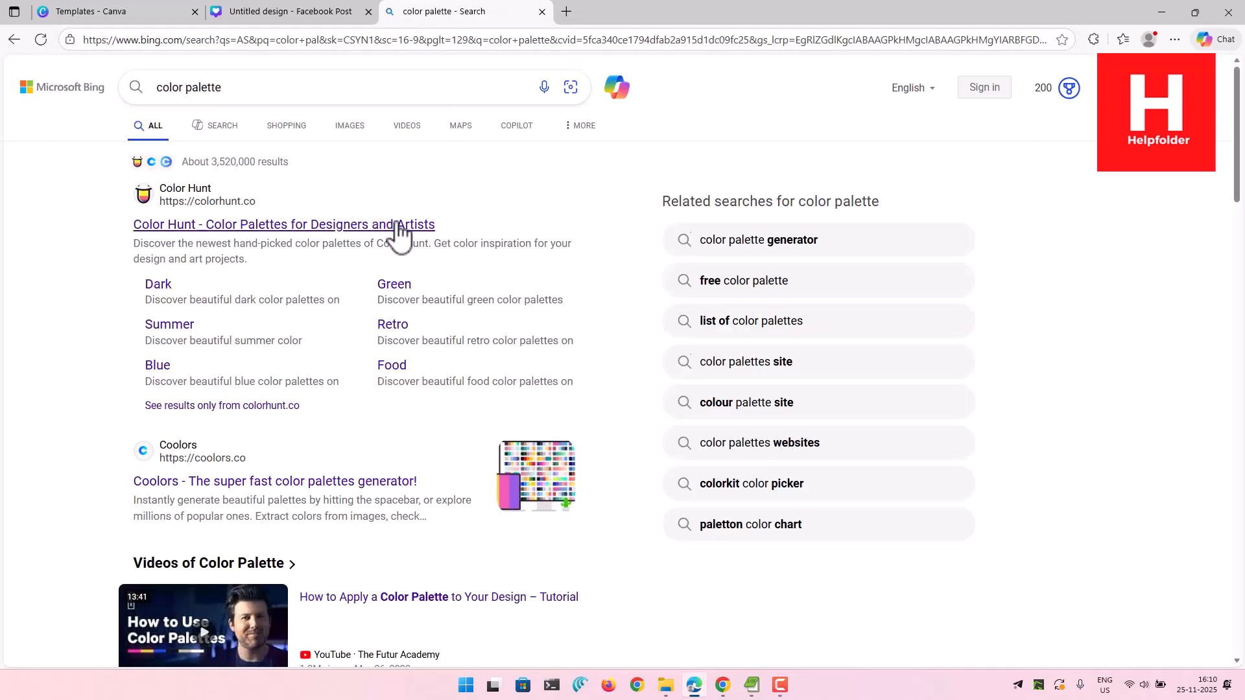
{"action": "left_click", "coordinate": [403, 231]}
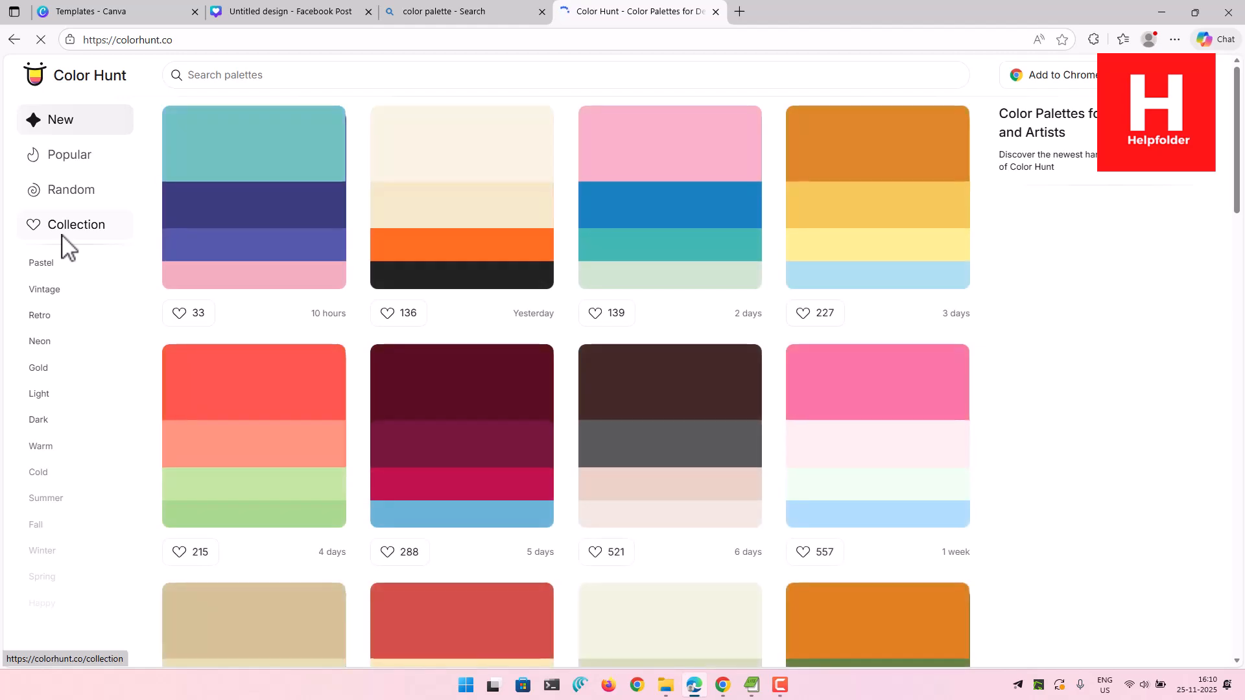
{"action": "left_click", "coordinate": [894, 444]}
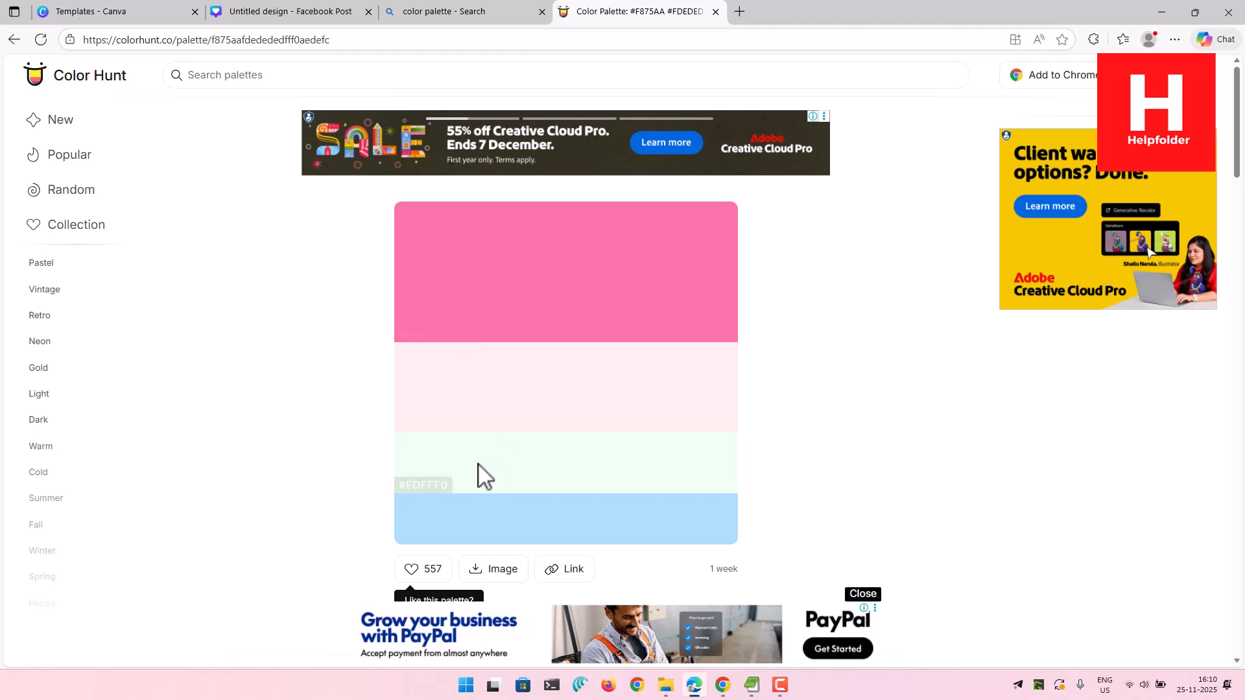
Copy the mint colour code #EDFFF0 from the palette and apply it as the calendar header's background color in Canva
{"action": "left_click", "coordinate": [424, 484]}
{"action": "left_click", "coordinate": [243, 11]}
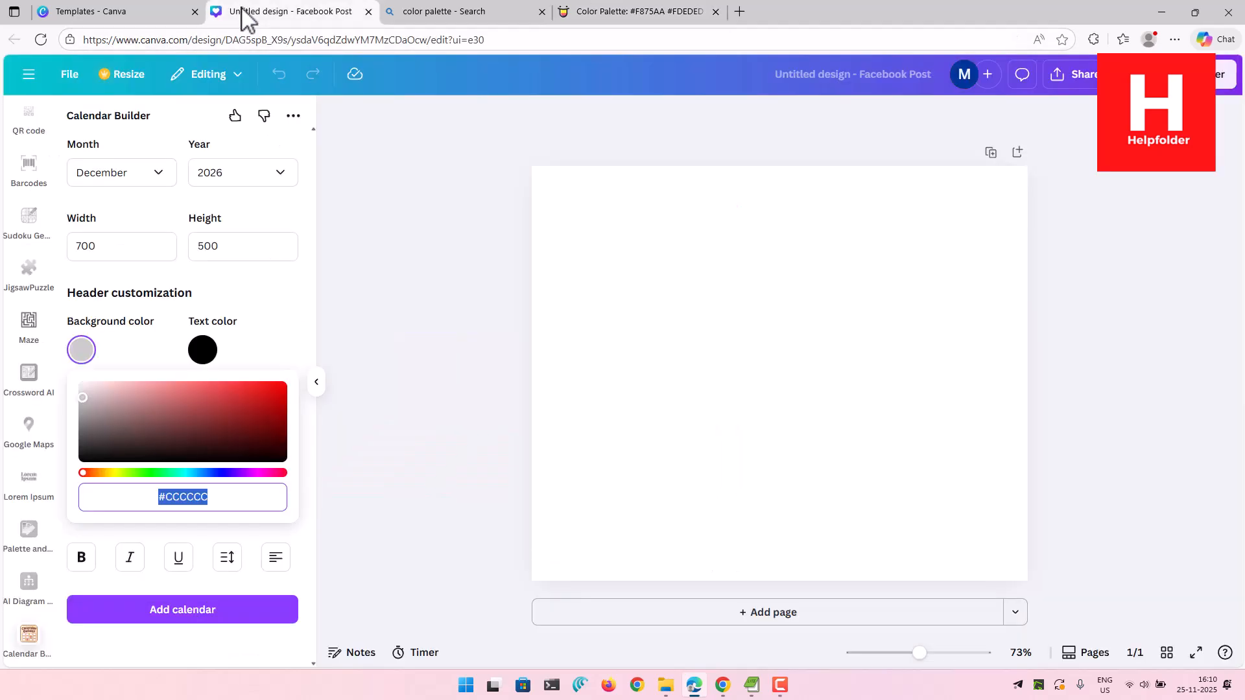
{"action": "left_click", "coordinate": [86, 355]}
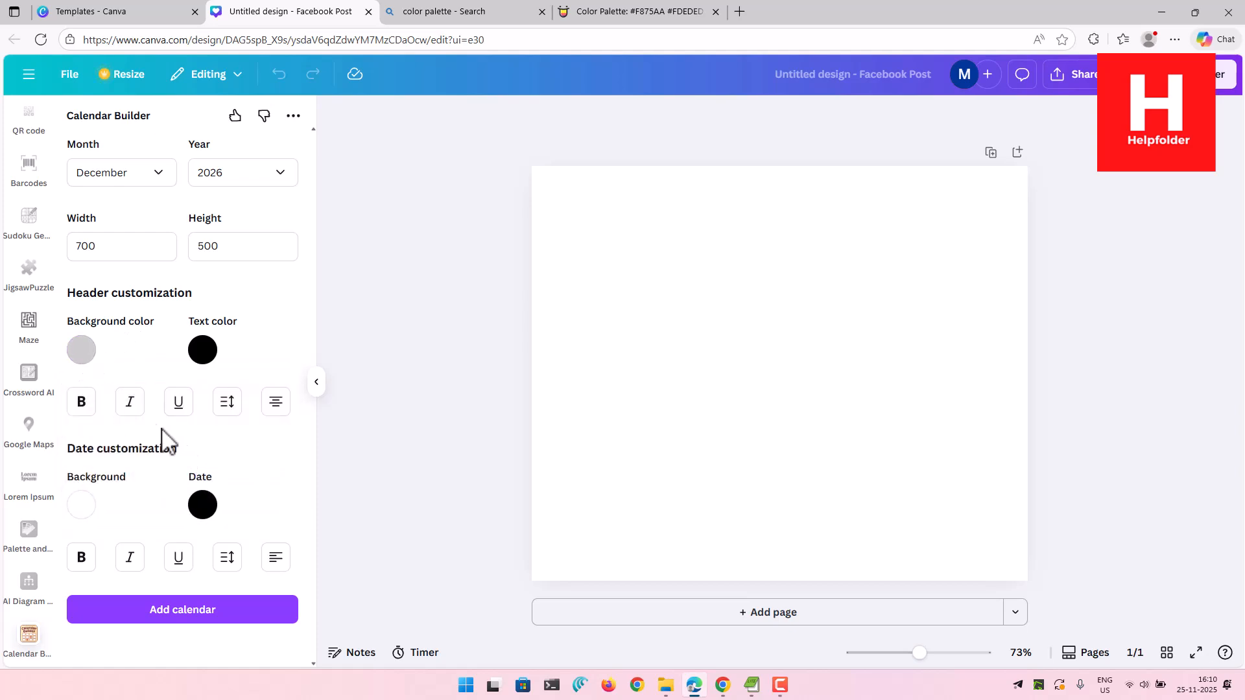
{"action": "left_click", "coordinate": [85, 357]}
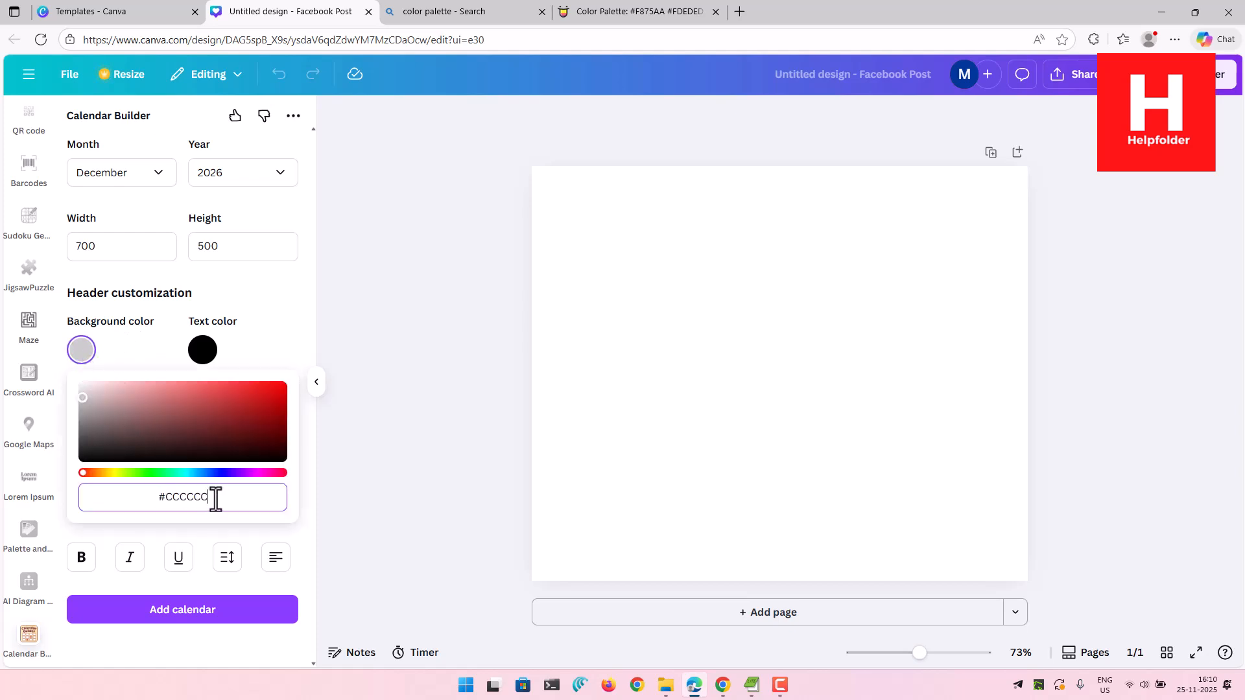
{"action": "key", "text": "ctrl+v"}
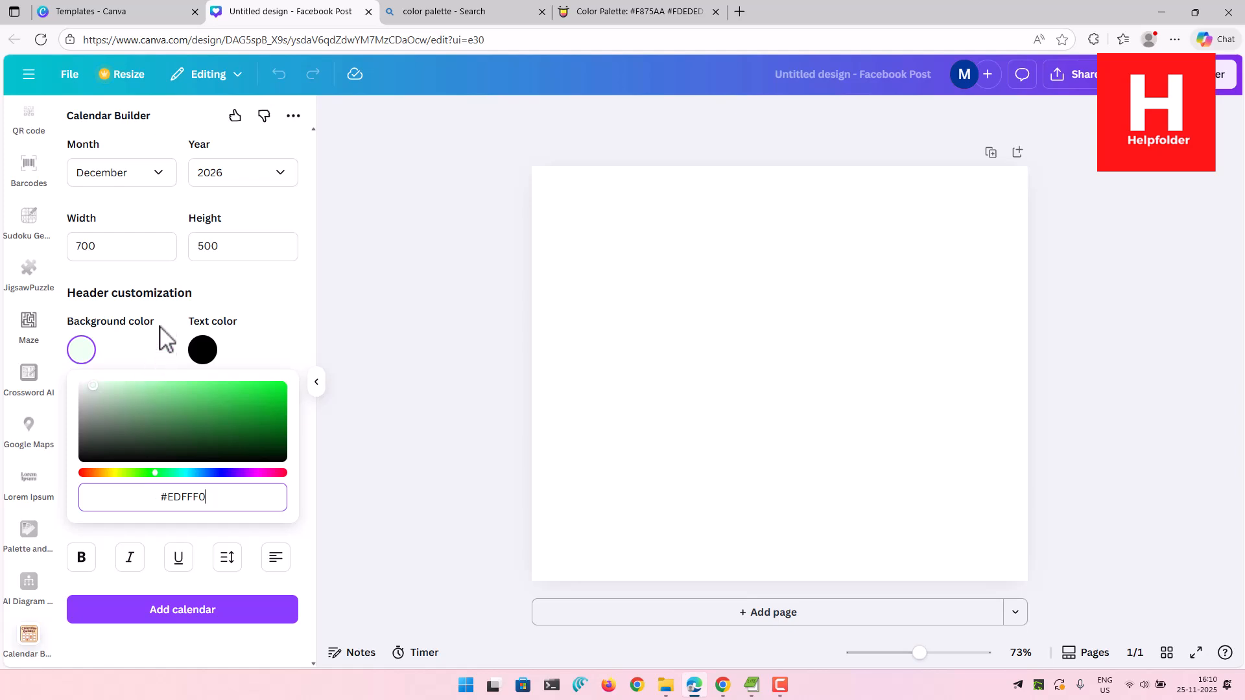
{"action": "left_click", "coordinate": [151, 305]}
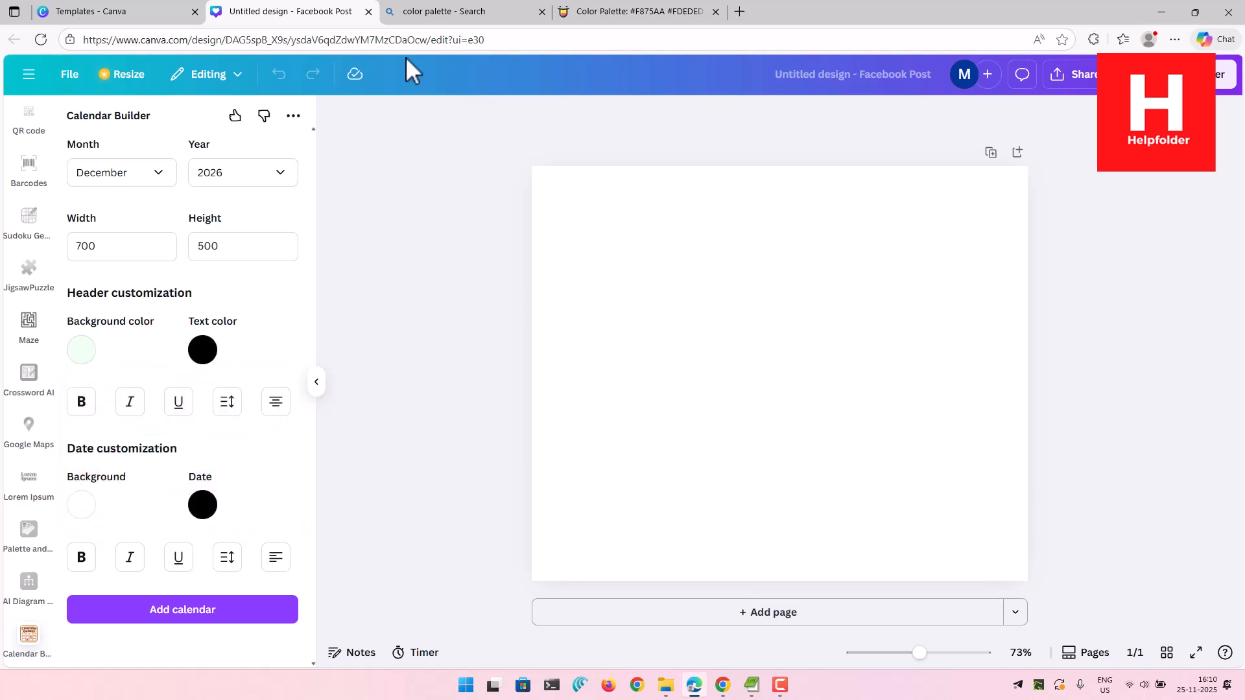
Copy the pink colour code #F875AA from the Color Hunt palette and apply it as the calendar header's text color
{"action": "left_click", "coordinate": [642, 11]}
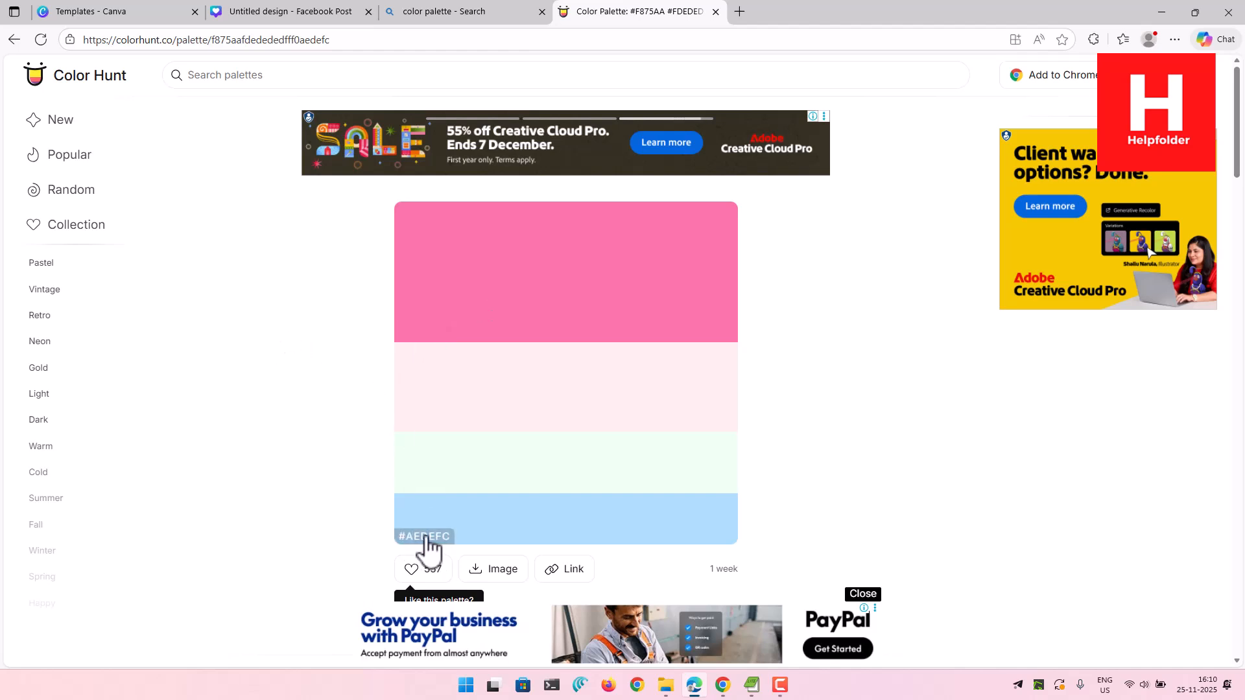
{"action": "left_click", "coordinate": [282, 11]}
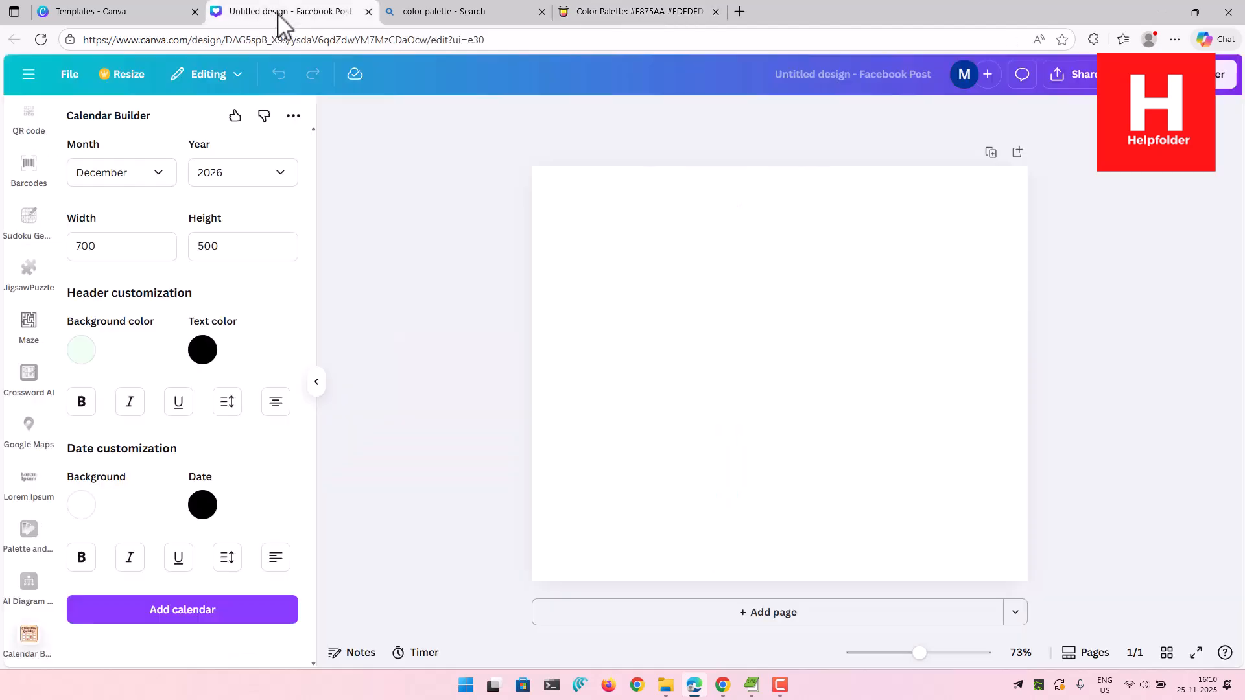
{"action": "left_click", "coordinate": [203, 353]}
{"action": "left_click", "coordinate": [227, 497]}
{"action": "left_click_drag", "start_coordinate": [228, 497], "coordinate": [158, 493]}
{"action": "key", "text": "ctrl+v"}
{"action": "left_click", "coordinate": [259, 327]}
Copy the pale pink colour code #FDEDED from the Color Hunt palette and apply it as the date background
{"action": "left_click", "coordinate": [571, 12]}
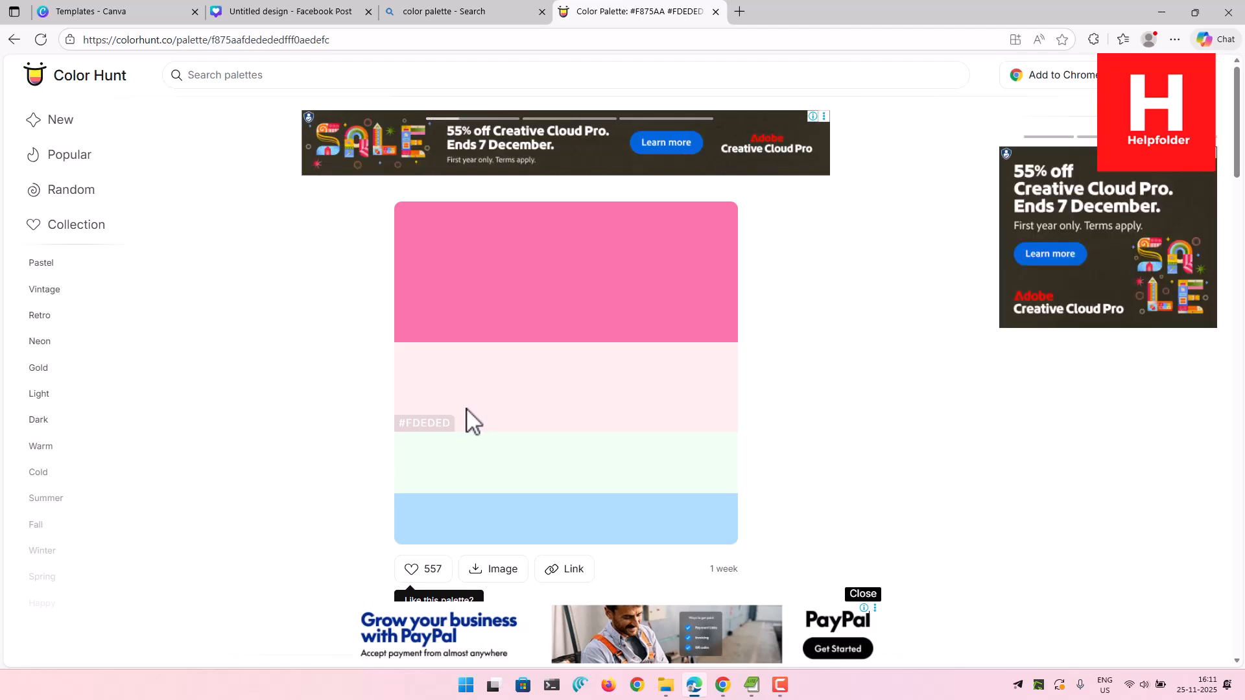
{"action": "left_click", "coordinate": [423, 419]}
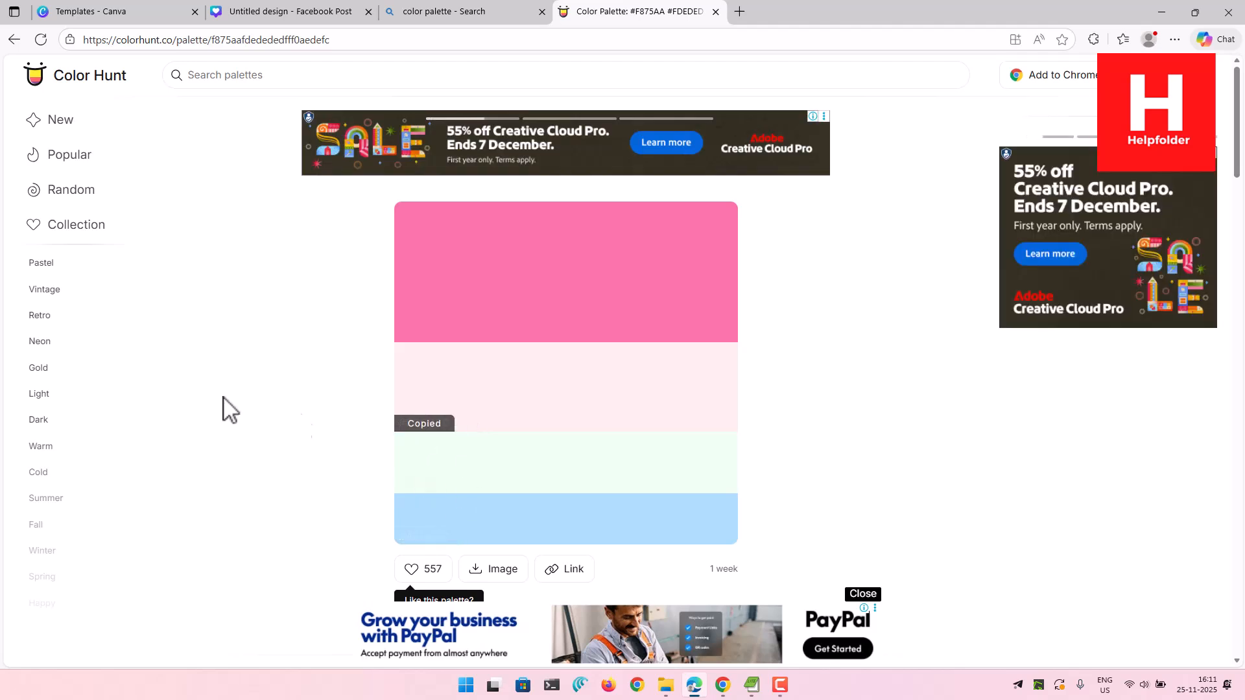
{"action": "left_click", "coordinate": [244, 13]}
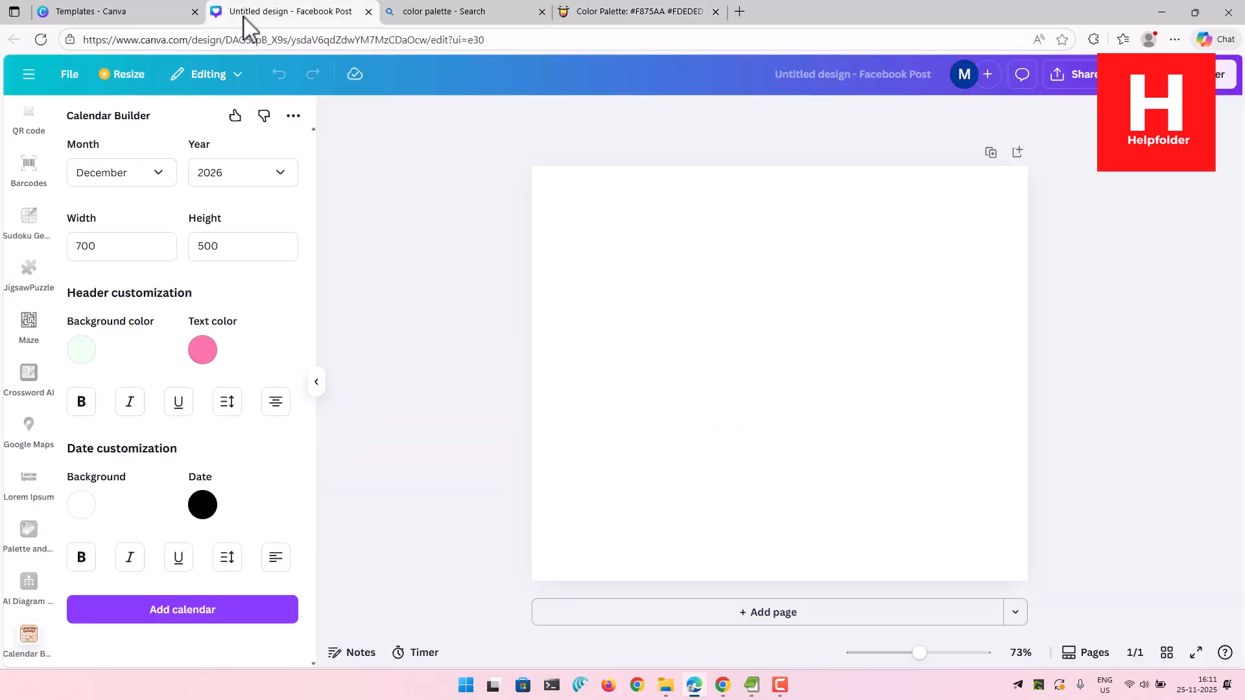
{"action": "left_click", "coordinate": [81, 506]}
{"action": "left_click", "coordinate": [226, 460]}
{"action": "left_click_drag", "start_coordinate": [225, 460], "coordinate": [127, 454]}
{"action": "key", "text": "ctrl+v"}
{"action": "left_click", "coordinate": [229, 318]}
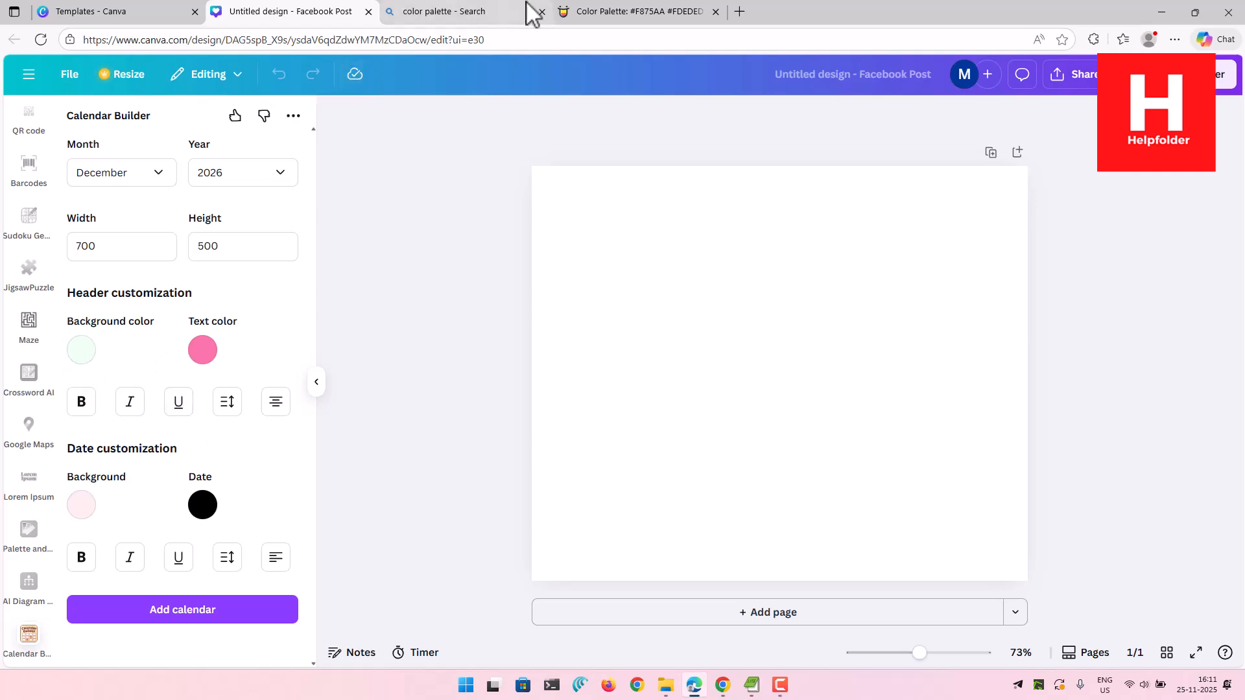
Copy the light blue colour code #AEDEFC from the Color Hunt palette and apply it as the date color
{"action": "left_click", "coordinate": [632, 10]}
{"action": "left_click", "coordinate": [428, 544]}
{"action": "left_click", "coordinate": [248, 14]}
{"action": "left_click", "coordinate": [207, 515]}
{"action": "left_click_drag", "start_coordinate": [224, 463], "coordinate": [139, 457]}
{"action": "key", "text": "ctrl+v"}
{"action": "left_click", "coordinate": [221, 301]}
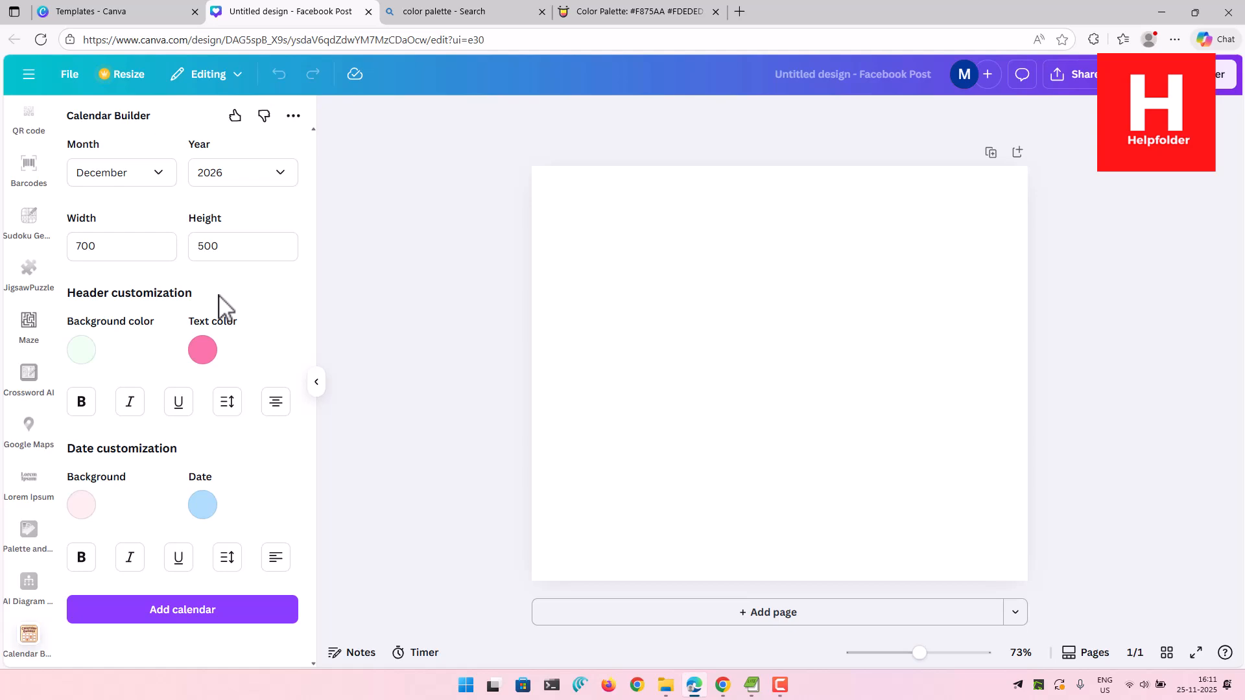
Add the calendar to the page, enlarge it to nearly the page's full width, and deselect it
{"action": "left_click", "coordinate": [177, 621]}
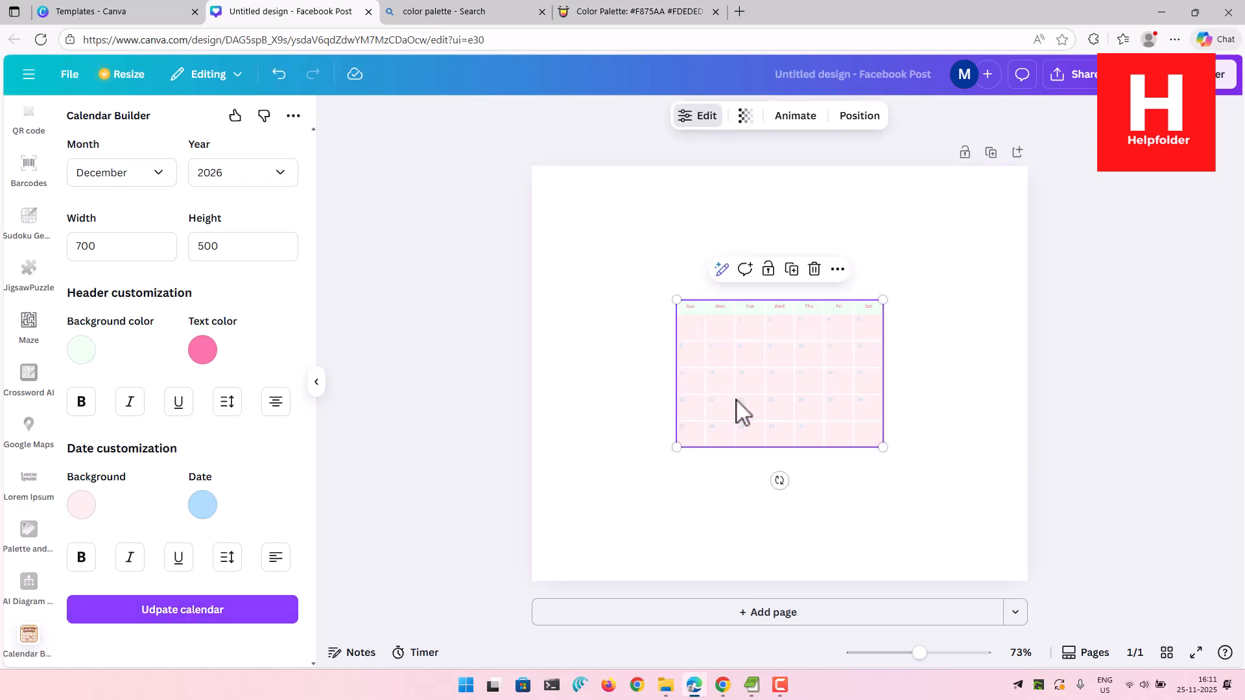
{"action": "left_click_drag", "start_coordinate": [676, 300], "coordinate": [546, 207]}
{"action": "left_click_drag", "start_coordinate": [883, 447], "coordinate": [999, 553]}
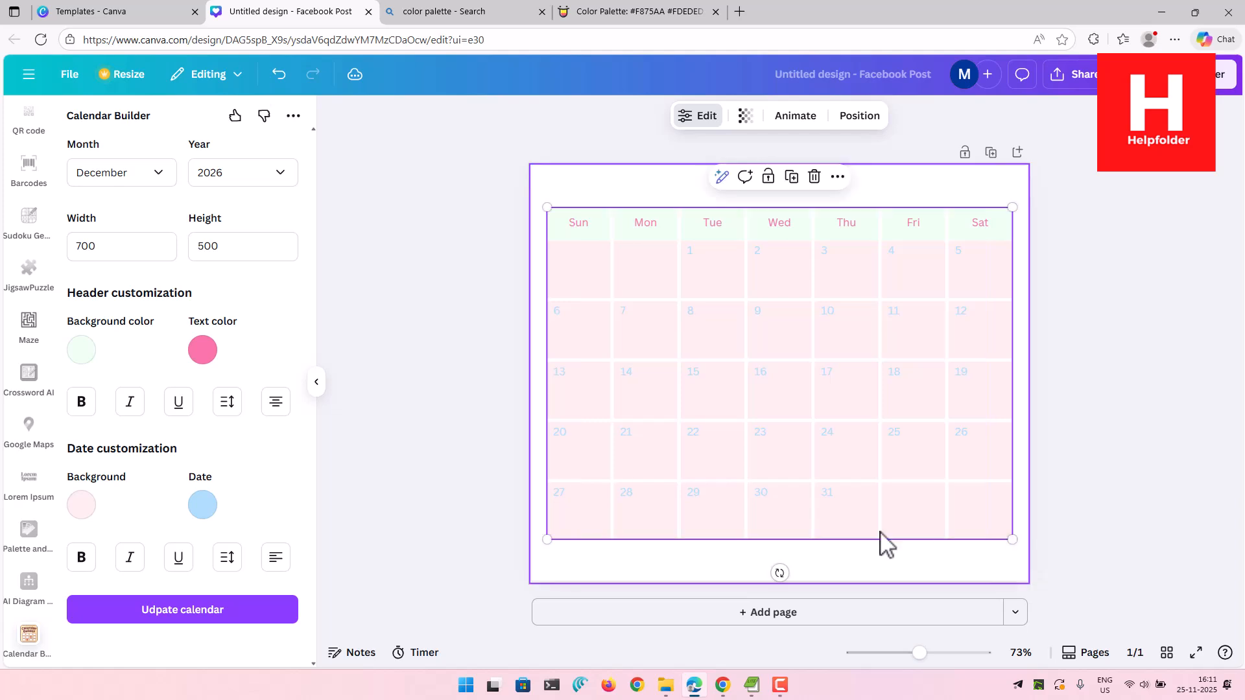
{"action": "left_click", "coordinate": [467, 306]}
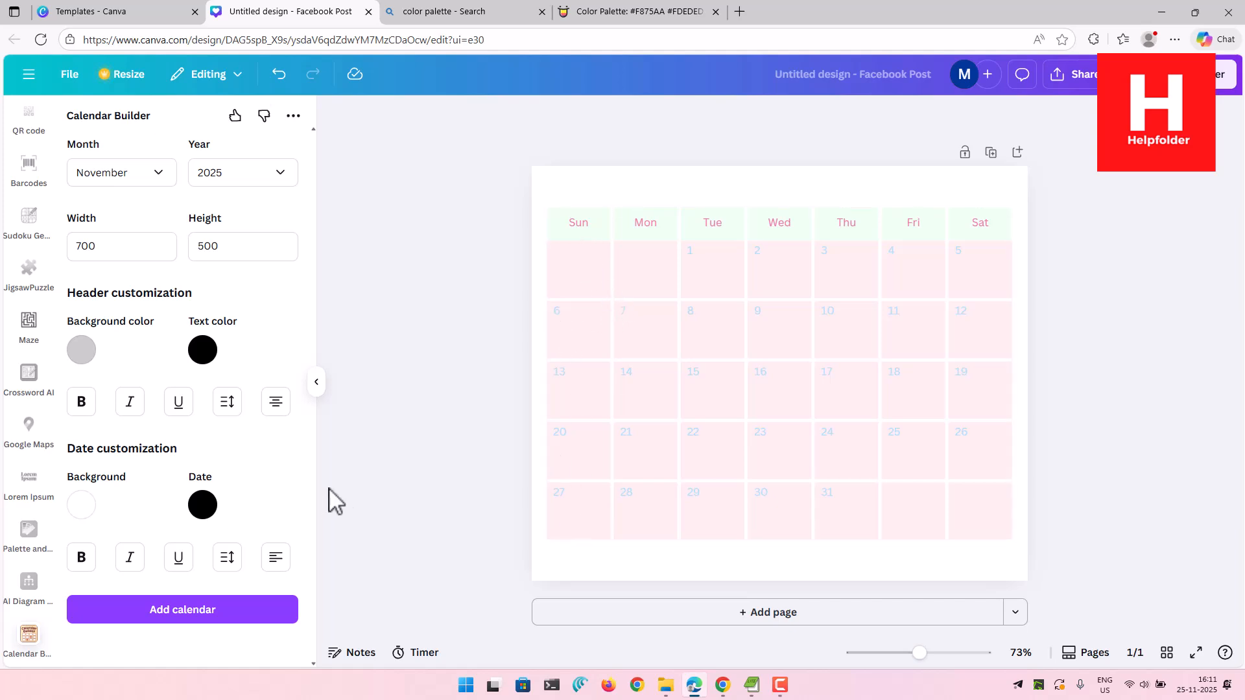
Delete the calendar from the page
{"action": "left_click", "coordinate": [864, 299]}
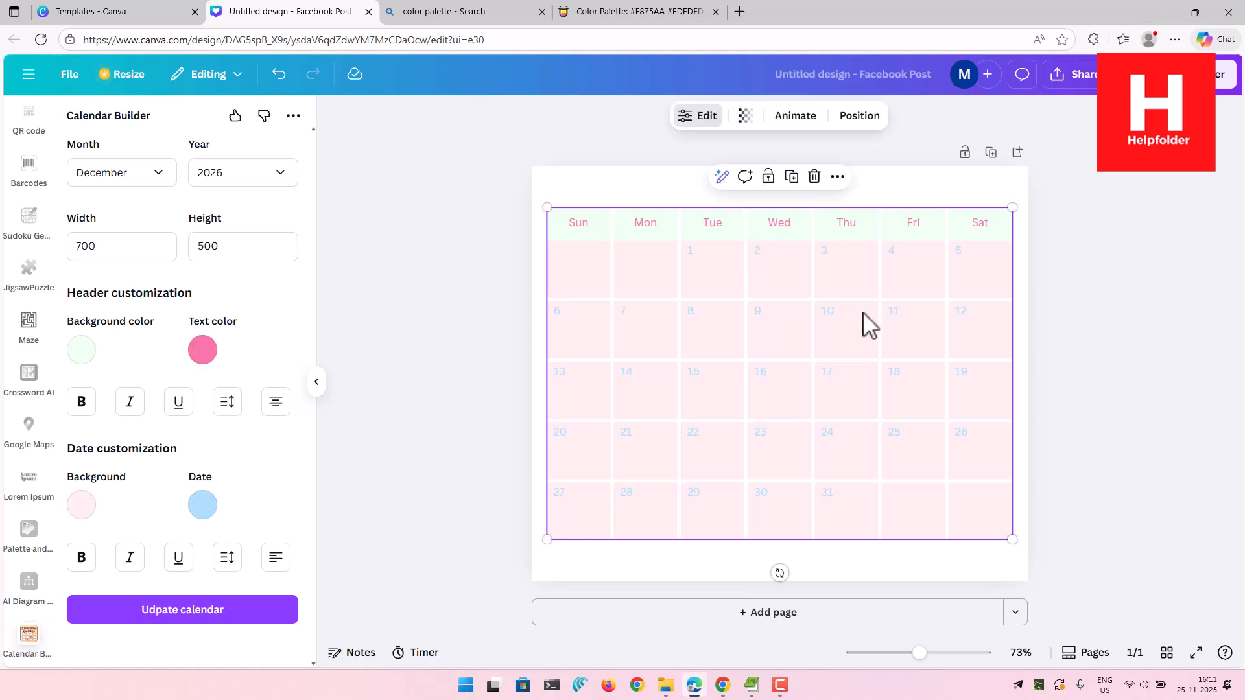
{"action": "left_click", "coordinate": [815, 176]}
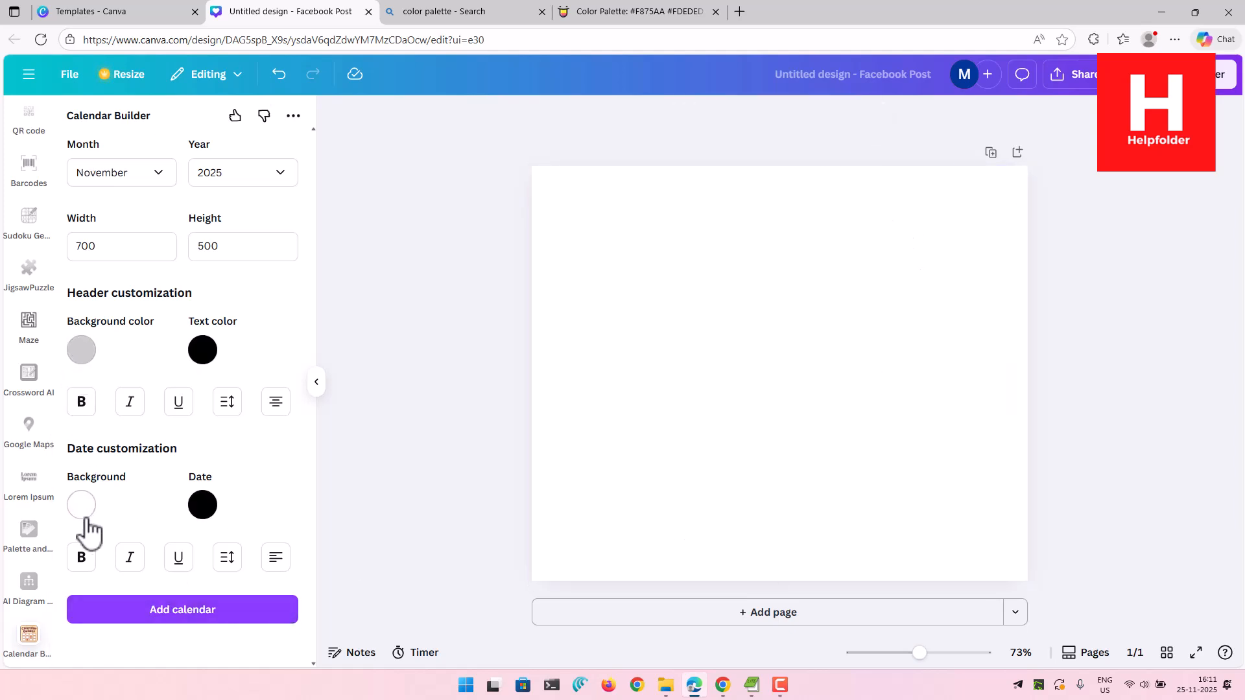
Copy the pale pink colour code #FDEDED from the Color Hunt palette and apply it as the calendar's header background color
{"action": "left_click", "coordinate": [633, 11]}
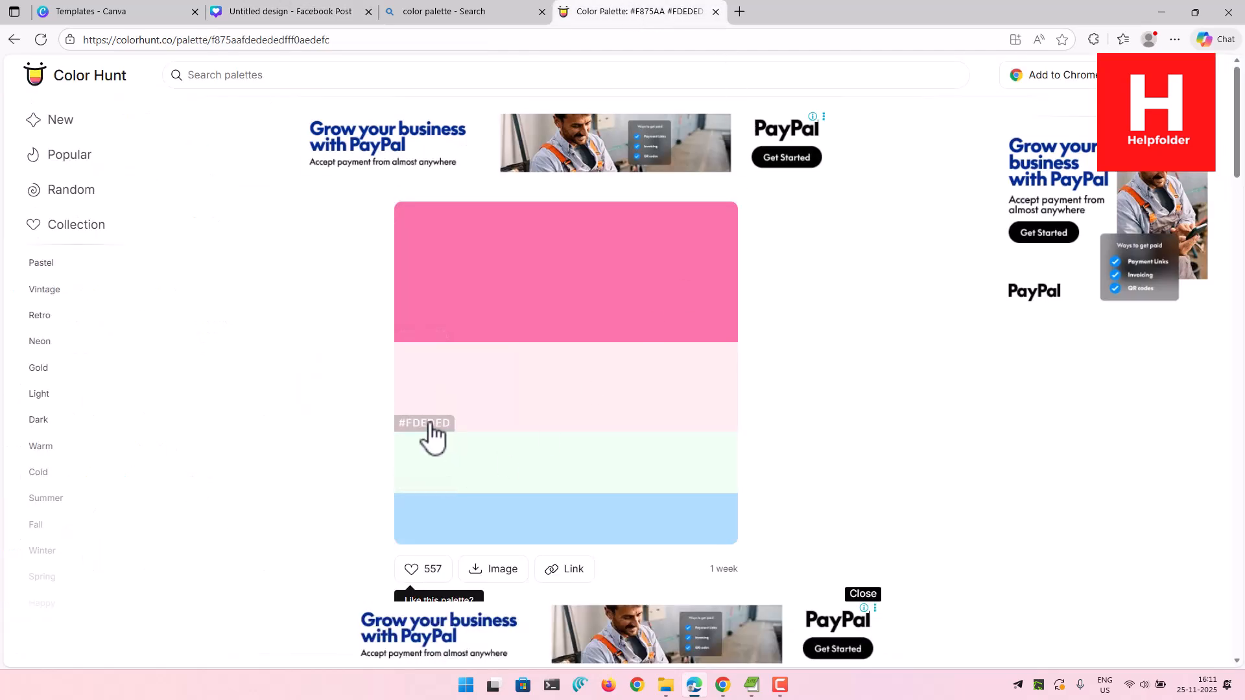
{"action": "left_click", "coordinate": [335, 12]}
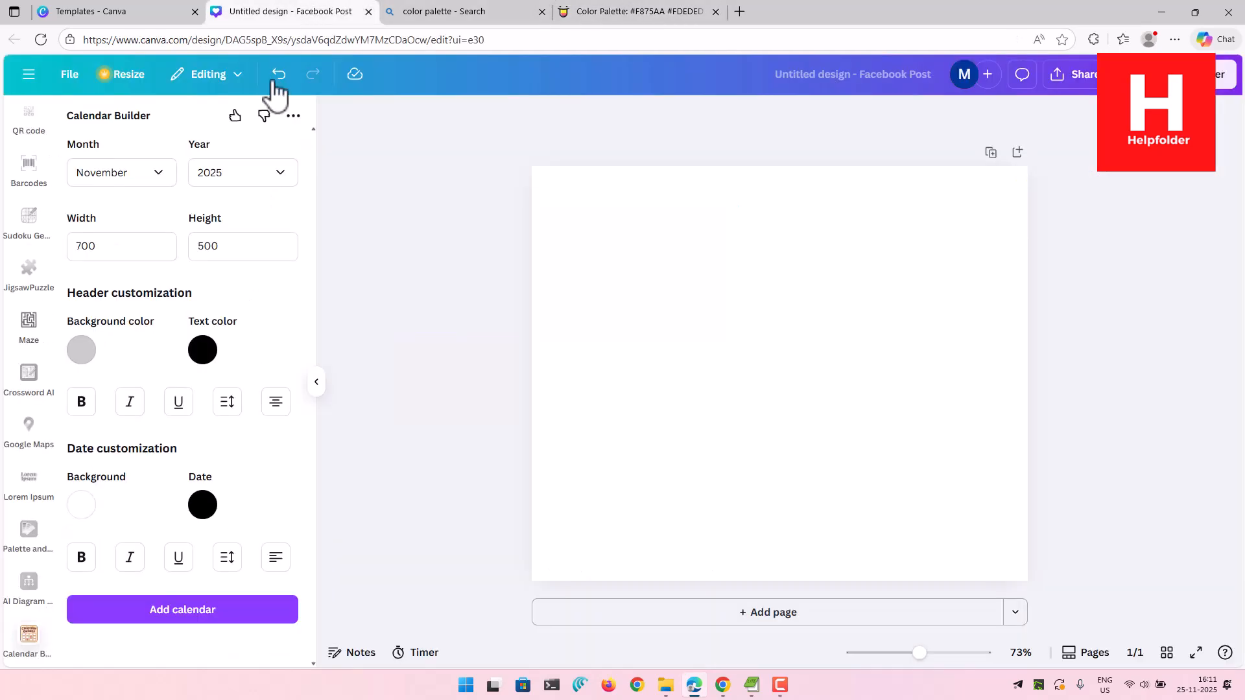
{"action": "left_click", "coordinate": [82, 350]}
{"action": "left_click", "coordinate": [223, 500]}
{"action": "left_click_drag", "start_coordinate": [222, 500], "coordinate": [148, 495]}
{"action": "key", "text": "ctrl+v"}
{"action": "left_click", "coordinate": [258, 328]}
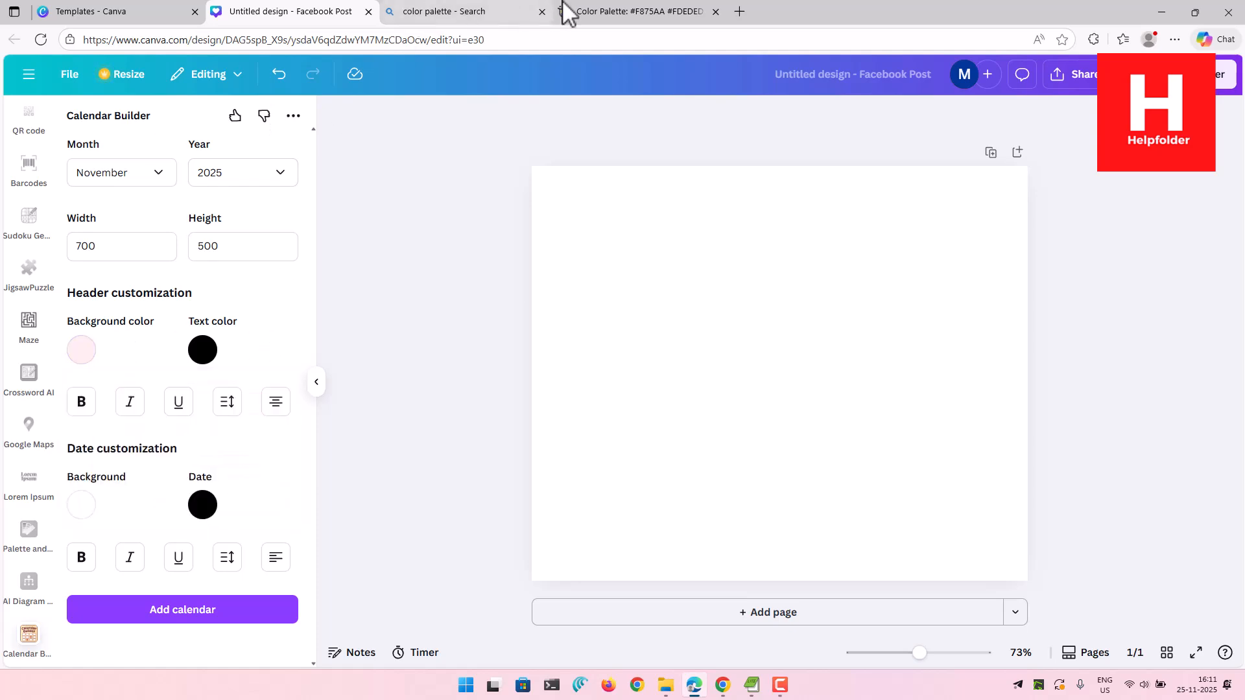
Copy the pale green colour code #EDFFF0 from the Color Hunt palette and apply it as the date background
{"action": "left_click", "coordinate": [563, 11]}
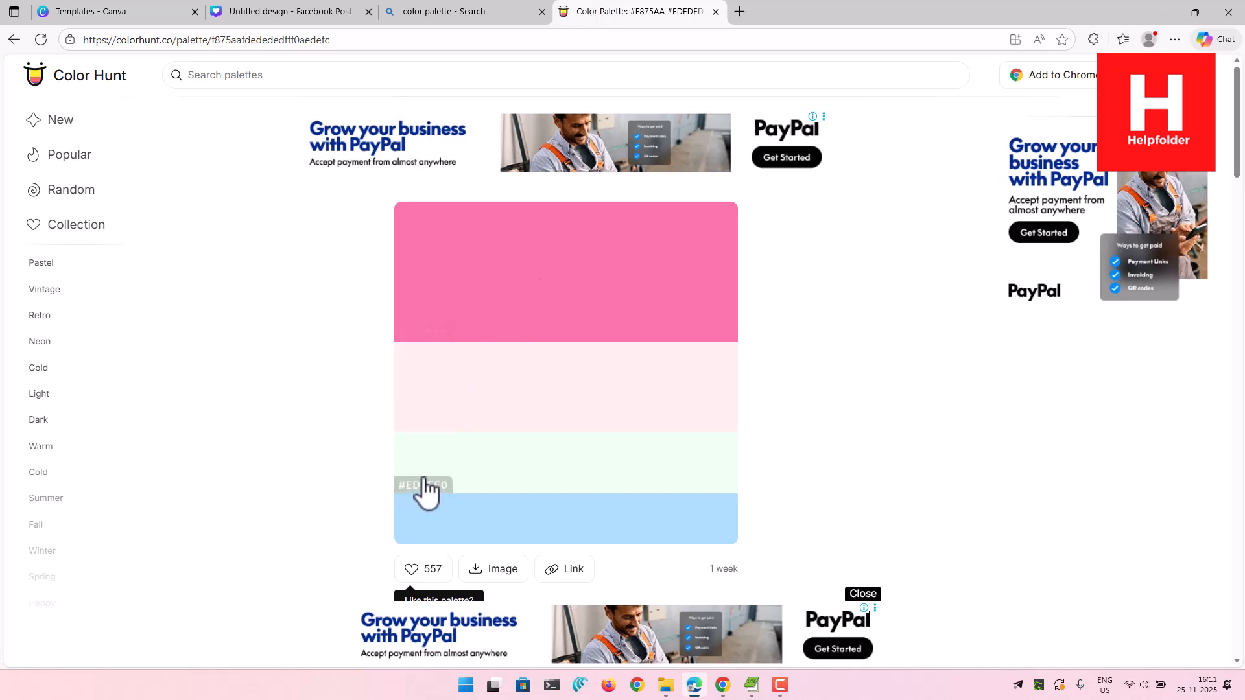
{"action": "left_click", "coordinate": [277, 12]}
{"action": "left_click", "coordinate": [83, 504]}
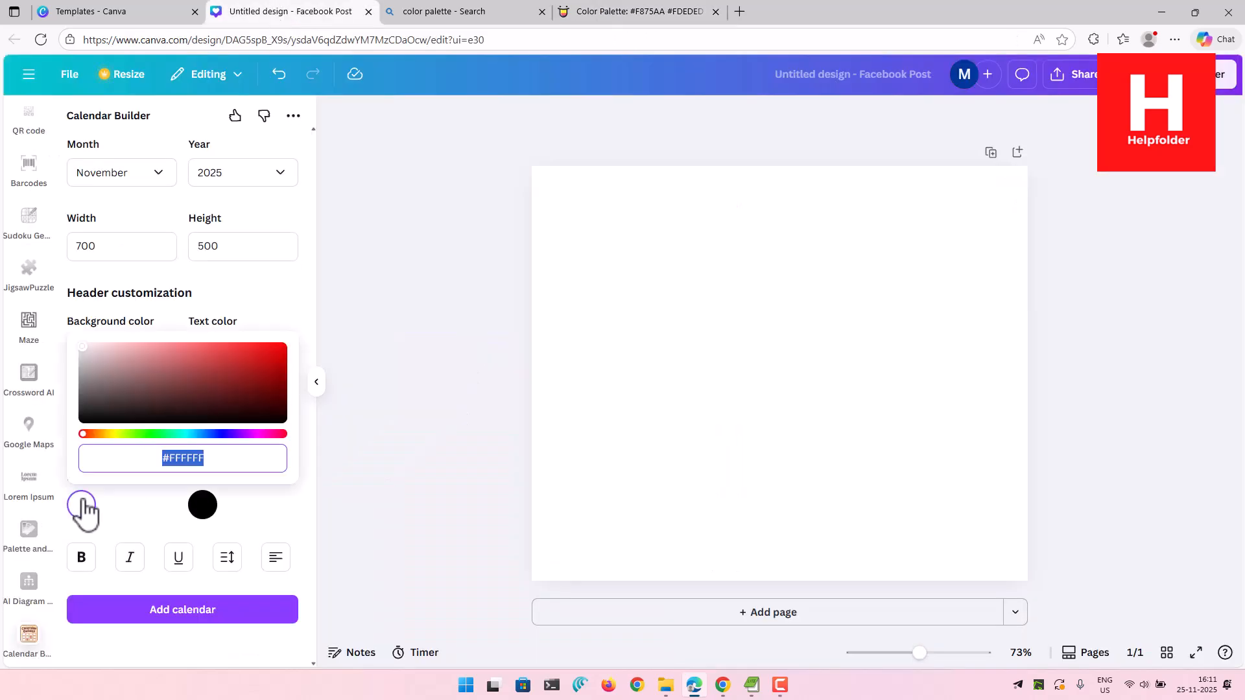
{"action": "key", "text": "ctrl+v"}
{"action": "left_click", "coordinate": [259, 311]}
Add the recoloured calendar to the page and fit it to nearly the page's full width, close to the page's upper edge
{"action": "left_click", "coordinate": [222, 614]}
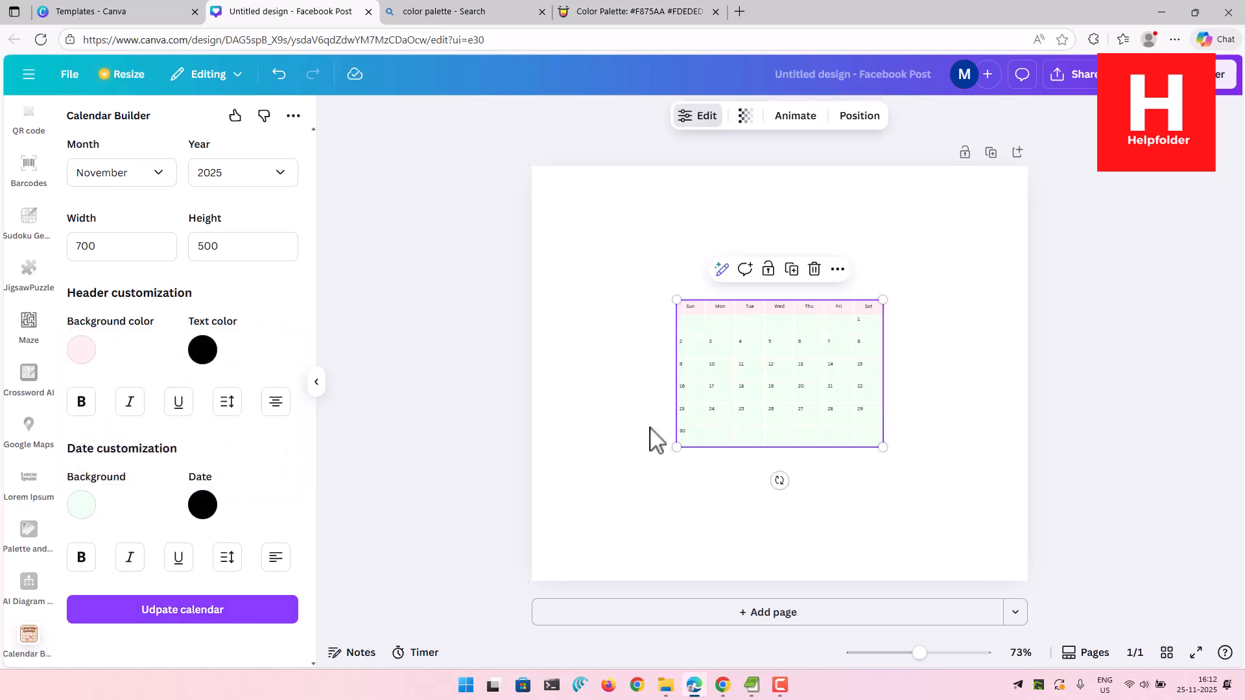
{"action": "left_click_drag", "start_coordinate": [676, 299], "coordinate": [541, 203]}
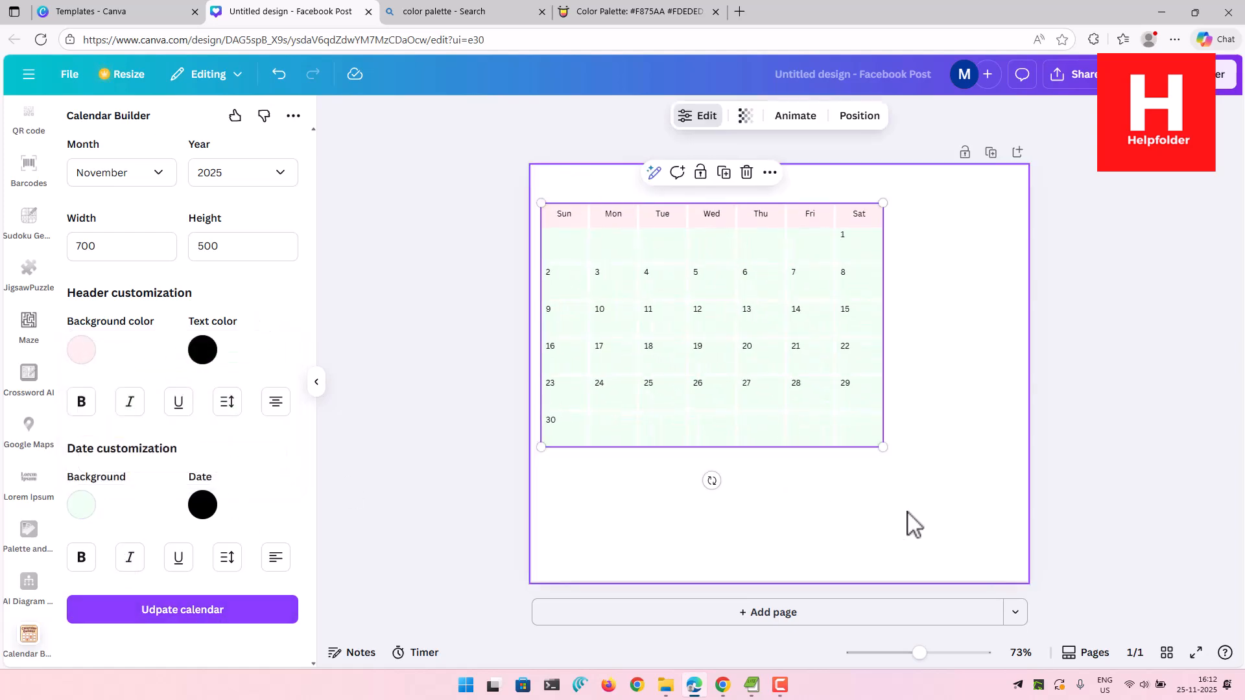
{"action": "left_click_drag", "start_coordinate": [883, 446], "coordinate": [988, 567]}
{"action": "left_click", "coordinate": [504, 238]}
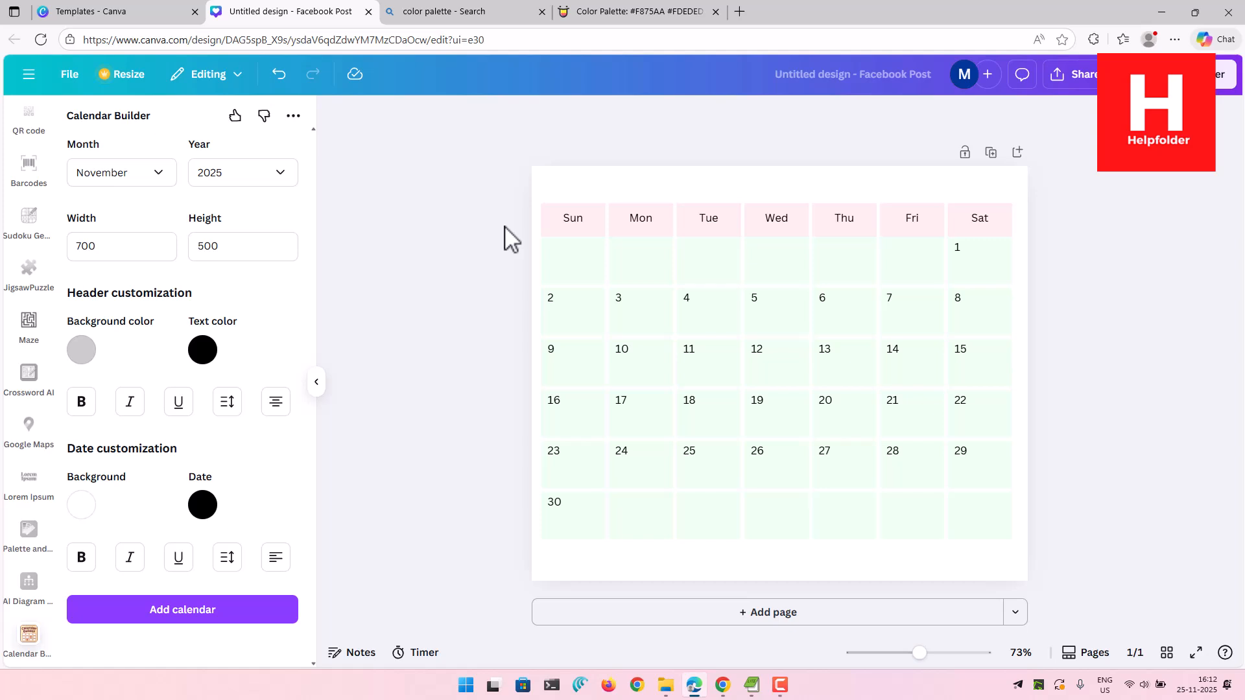
{"action": "left_click_drag", "start_coordinate": [681, 248], "coordinate": [679, 225]}
{"action": "left_click", "coordinate": [1096, 530]}
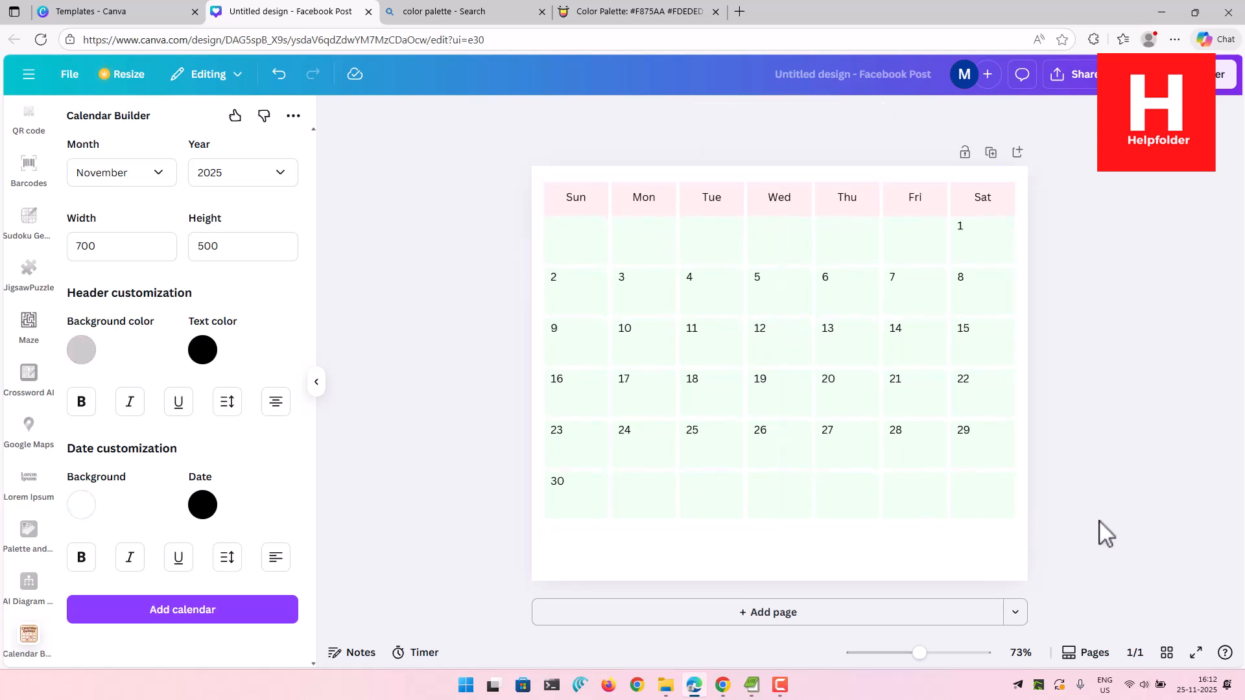